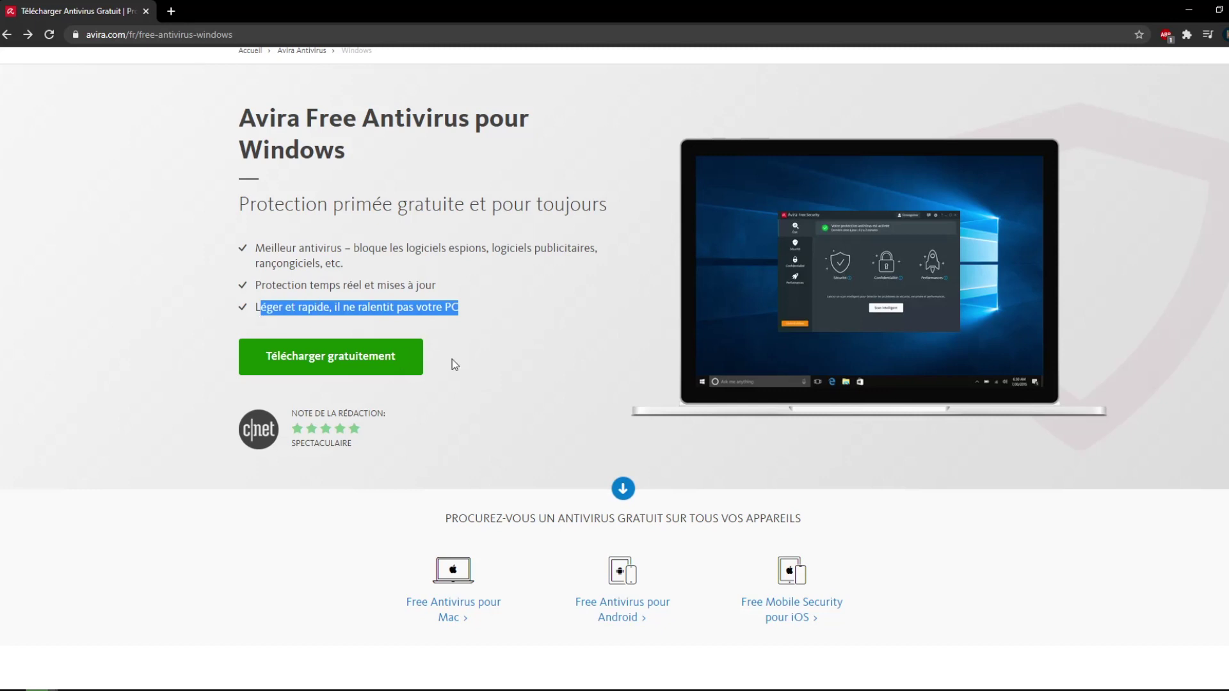
# Step: Review the Avira Free Antivirus pour Windows page, including its feature summary and the versions offered for other devices
pyautogui.click(454, 359)
pyautogui.scroll(-2, 461, 359)
pyautogui.scroll(1, 491, 275)
pyautogui.doubleClick(347, 95)
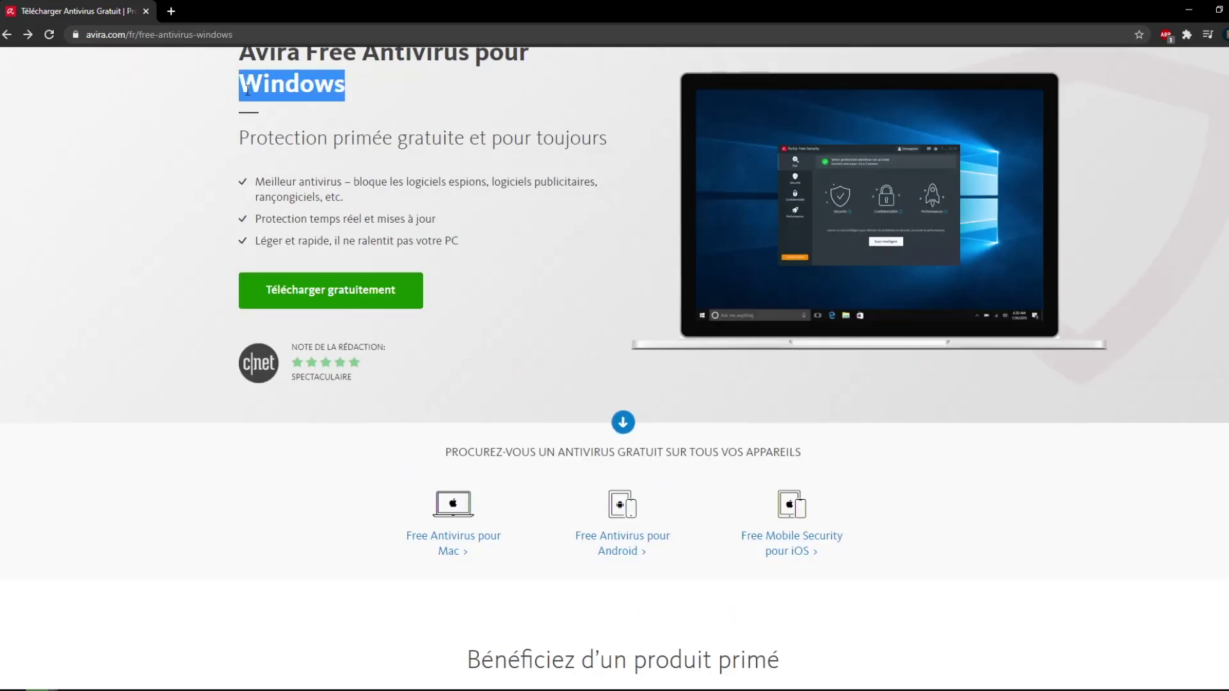
pyautogui.click(497, 313)
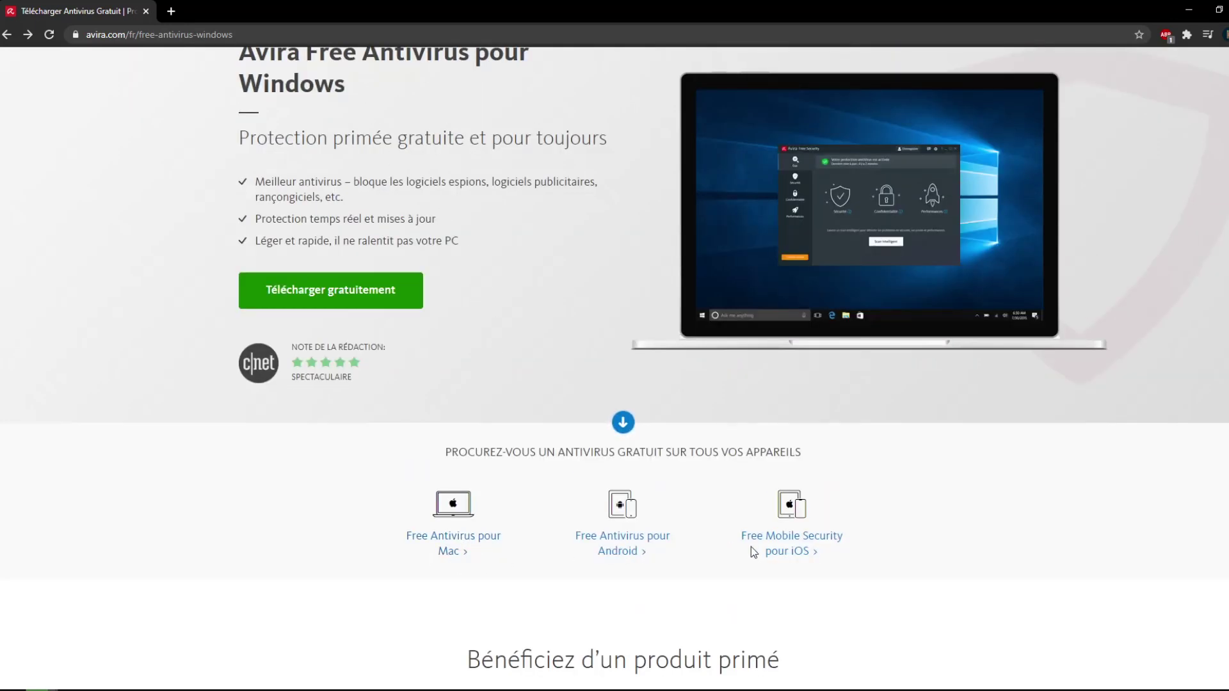
pyautogui.scroll(-6, 512, 301)
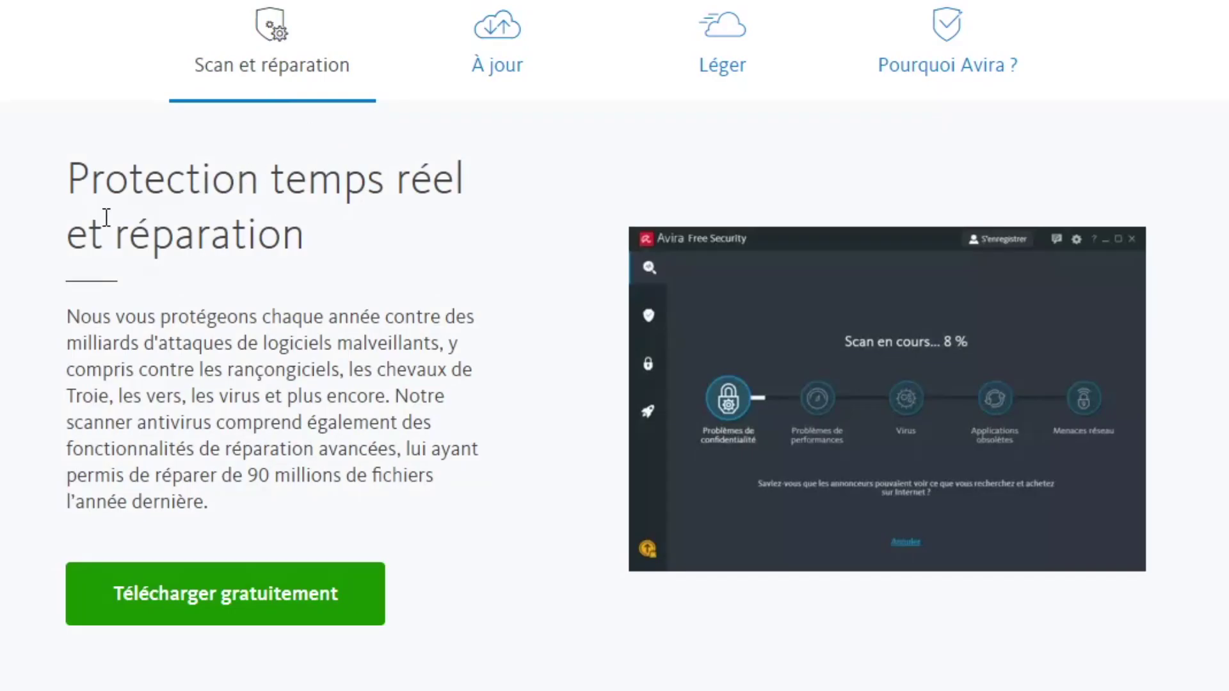
# Step: View the product advantages under À jour, Léger and Pourquoi Avira ?
pyautogui.click(485, 60)
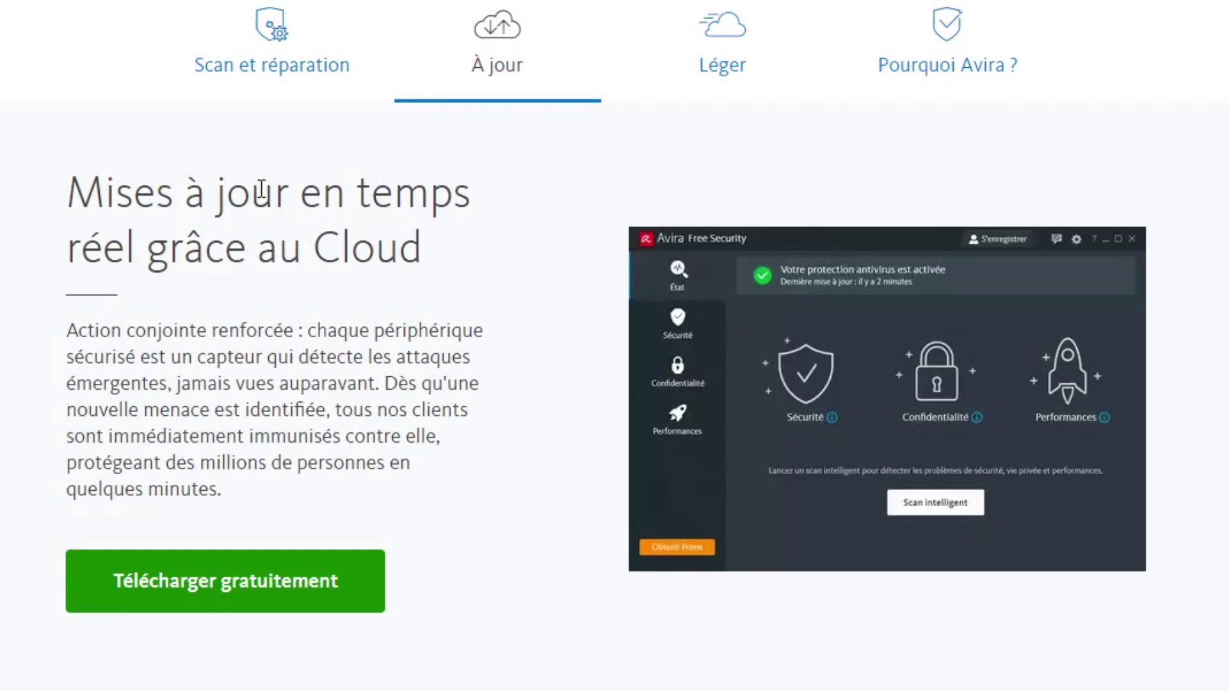
pyautogui.click(718, 61)
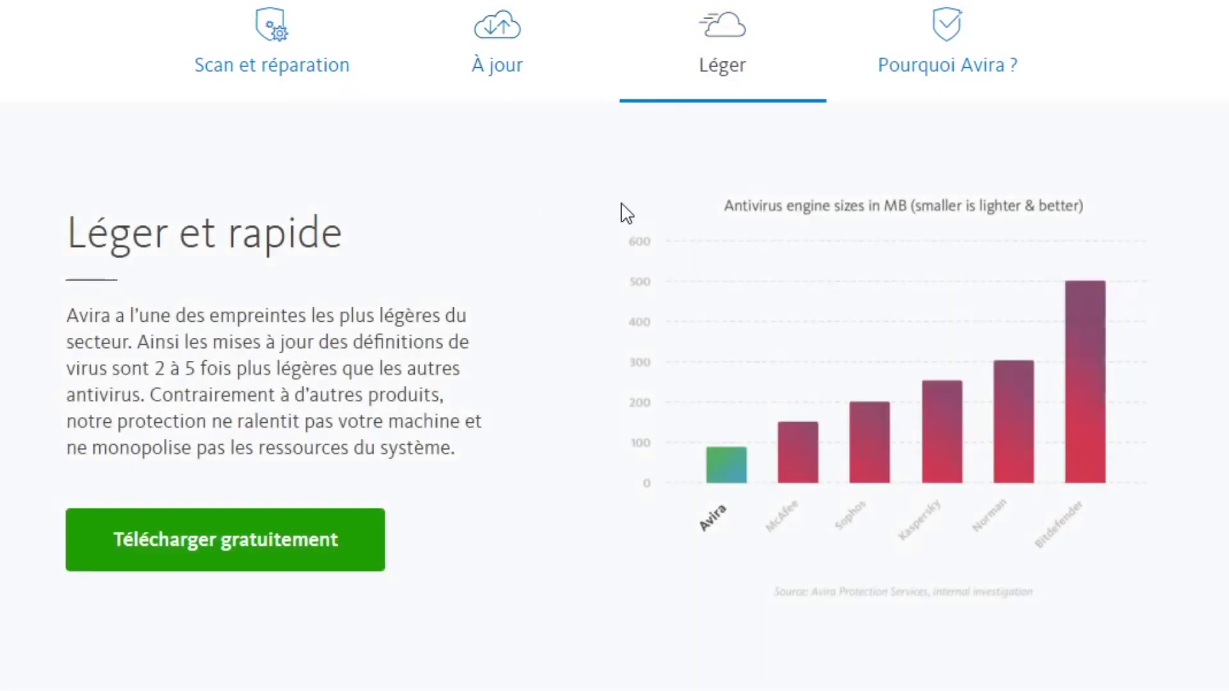
pyautogui.click(925, 61)
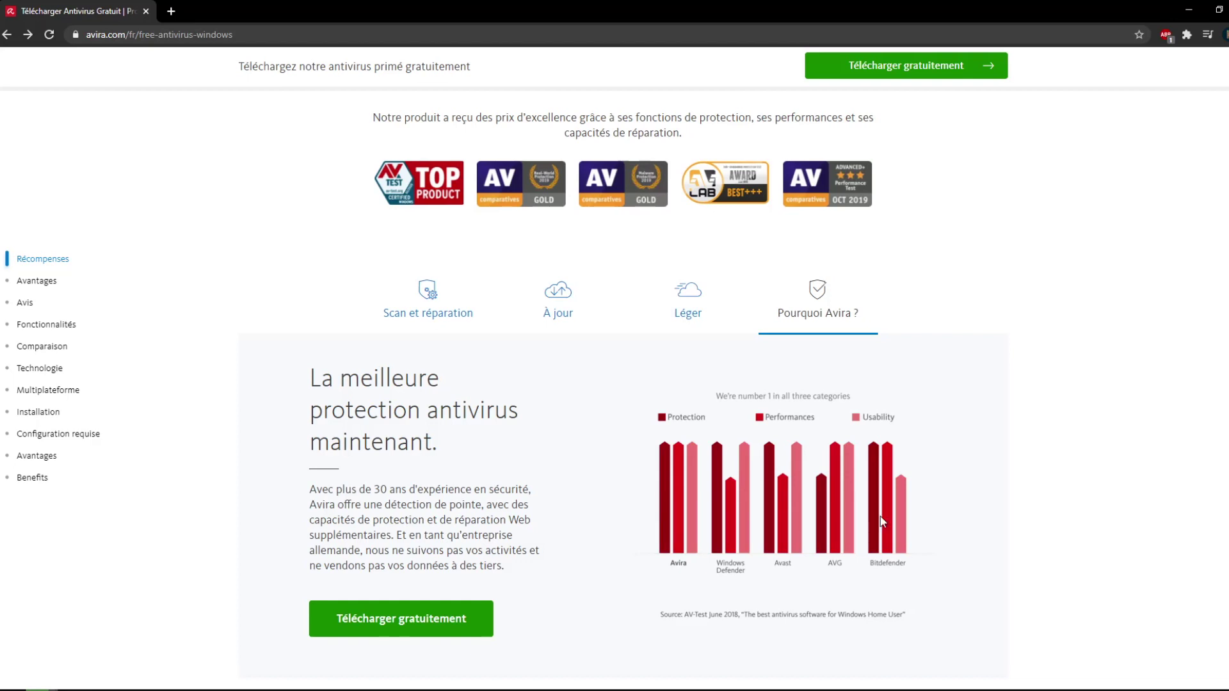
# Step: Examine the feature comparison between Avira Free Security and Avira Antivirus Pro, and return to the start of the page
pyautogui.scroll(-15, 717, 366)
pyautogui.scroll(-2, 675, 360)
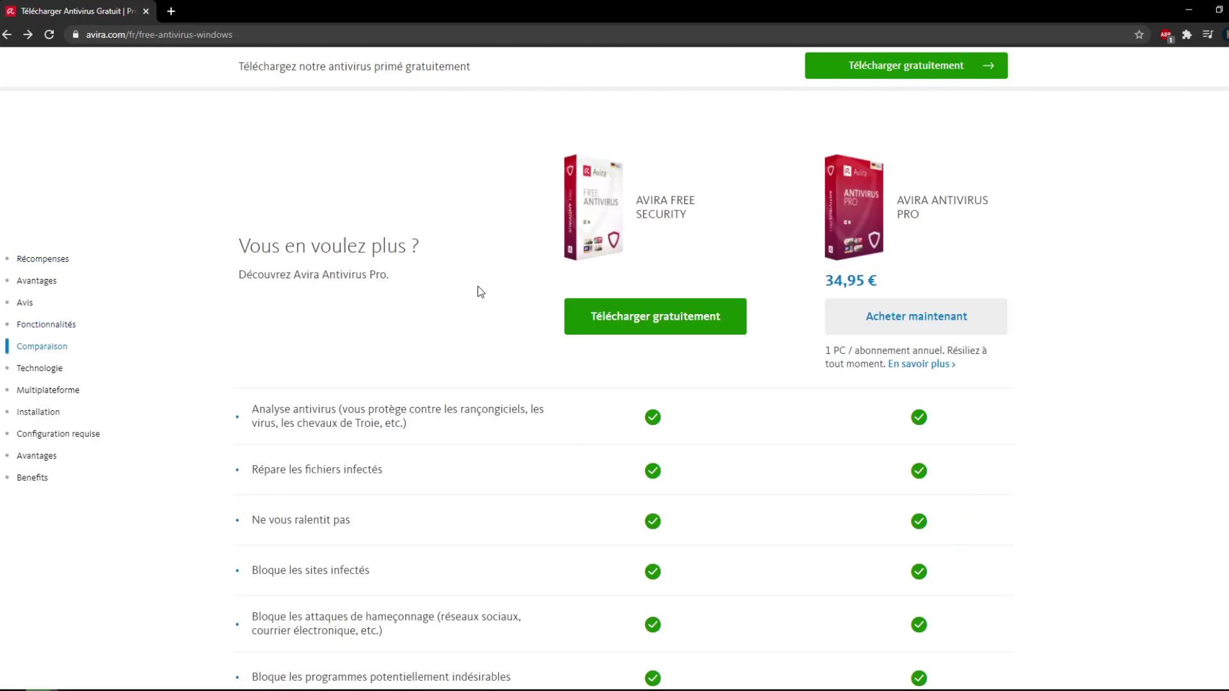
pyautogui.scroll(-5, 477, 282)
pyautogui.scroll(1, 471, 269)
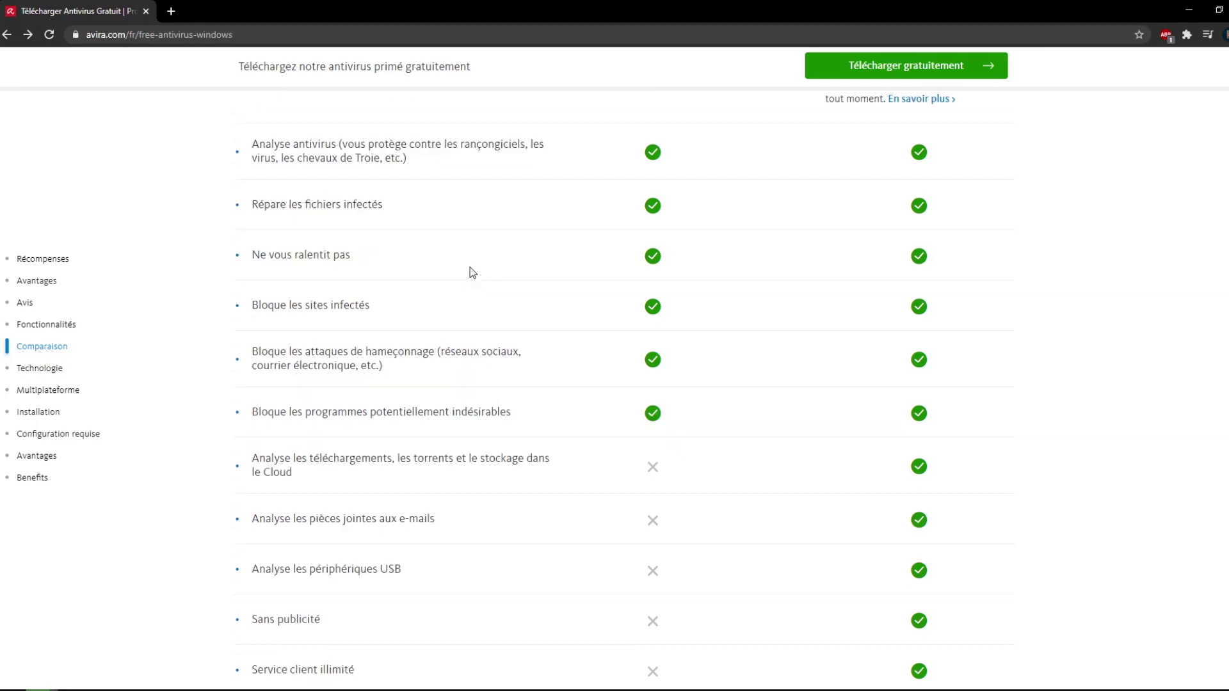
pyautogui.scroll(20, 471, 267)
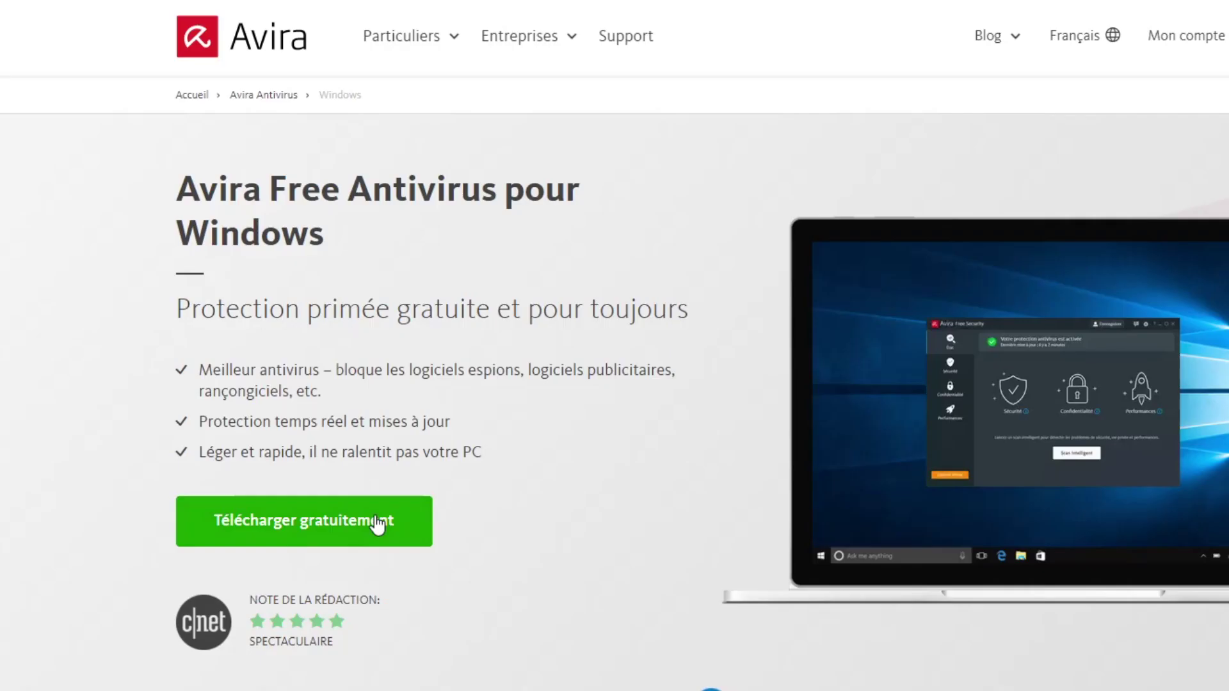
# Step: Download the free Avira antivirus for Windows and run its installer
pyautogui.click(377, 524)
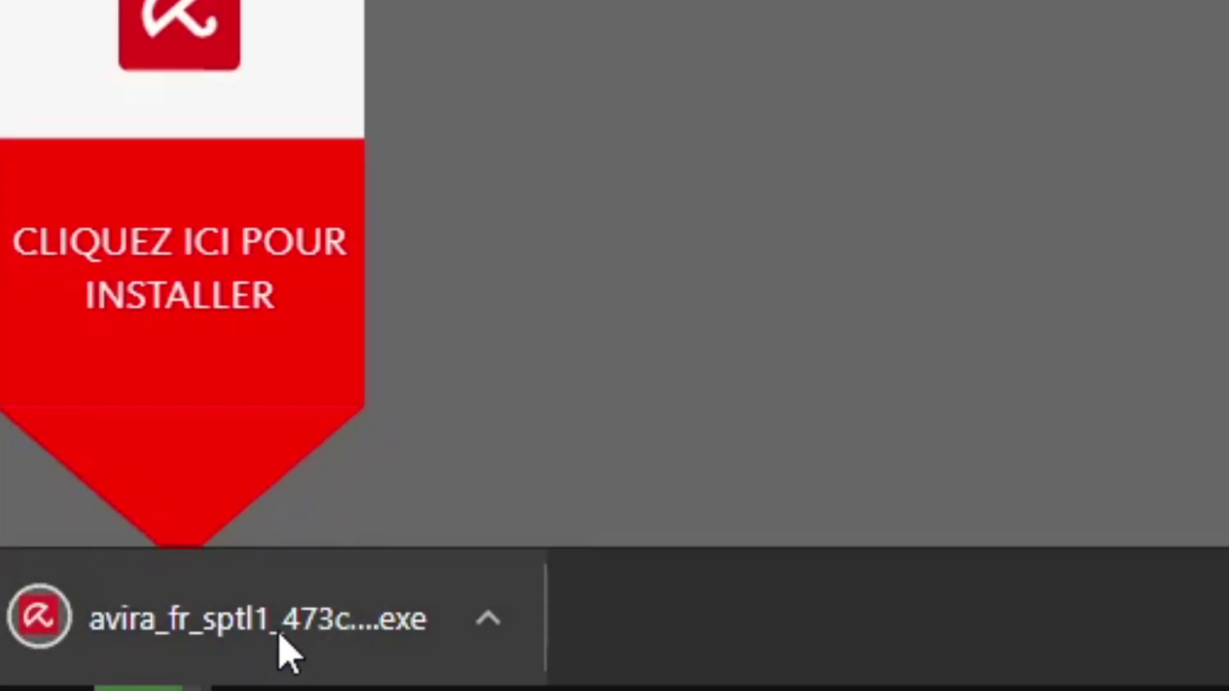
pyautogui.click(282, 653)
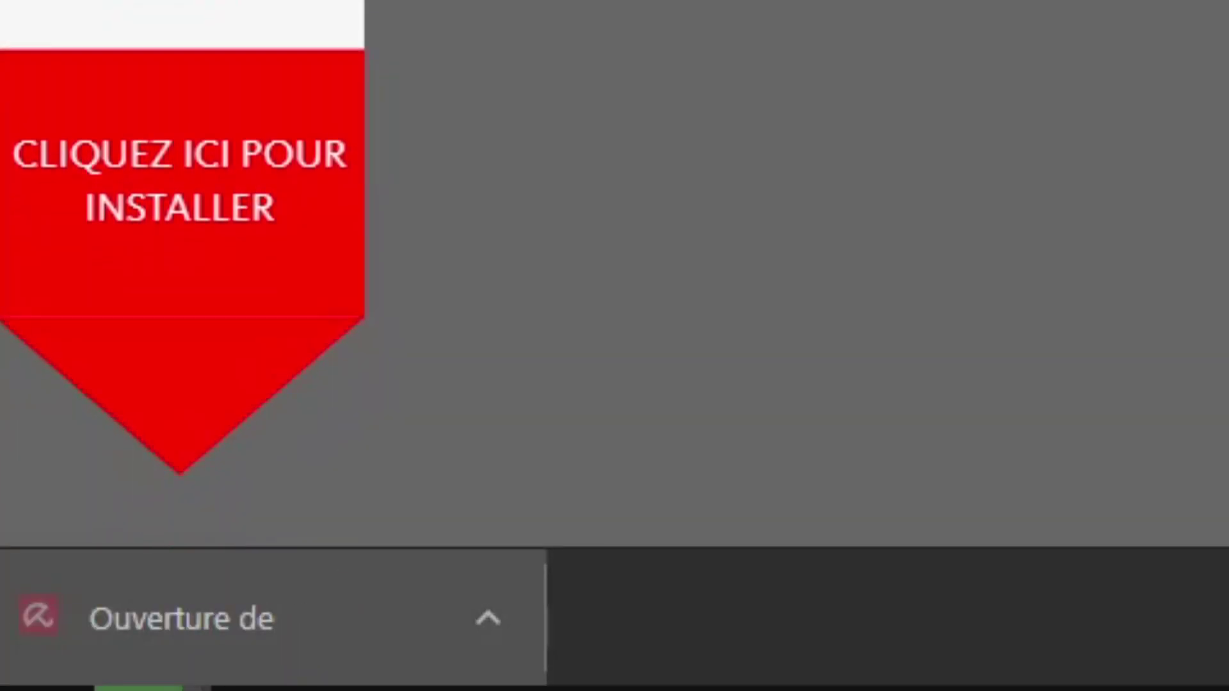
pyautogui.click(678, 522)
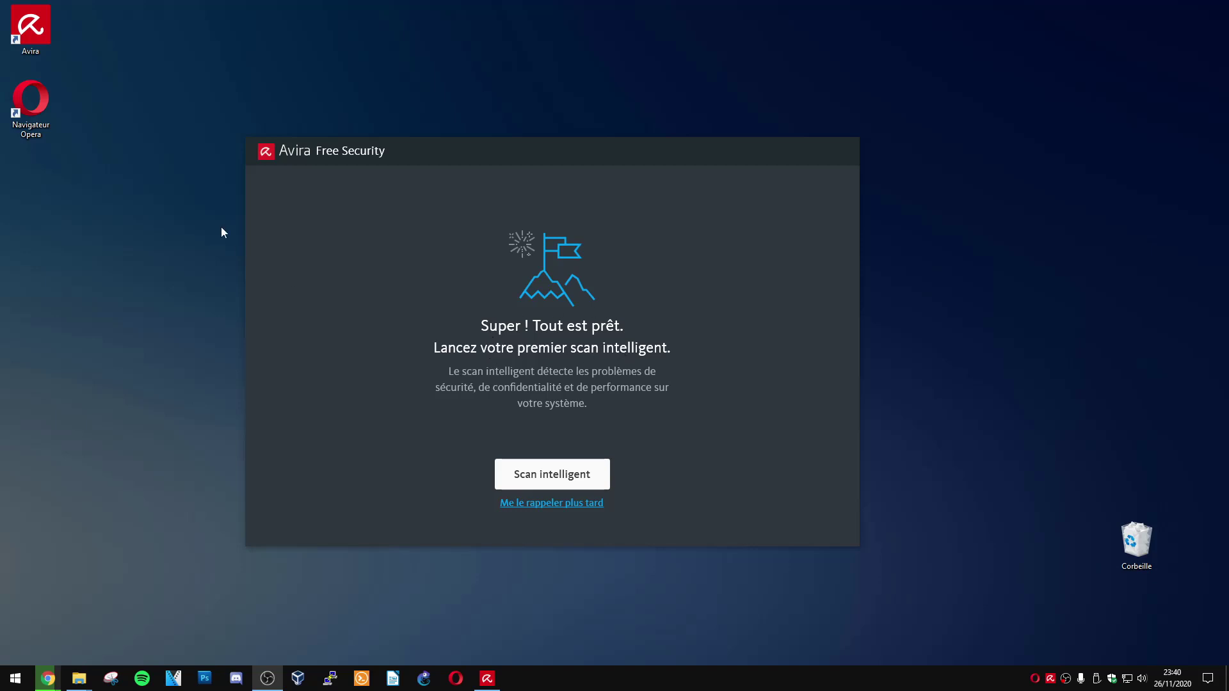
# Step: Inspect the properties of the Navigateur Opera desktop shortcut and close them
pyautogui.click(31, 103)
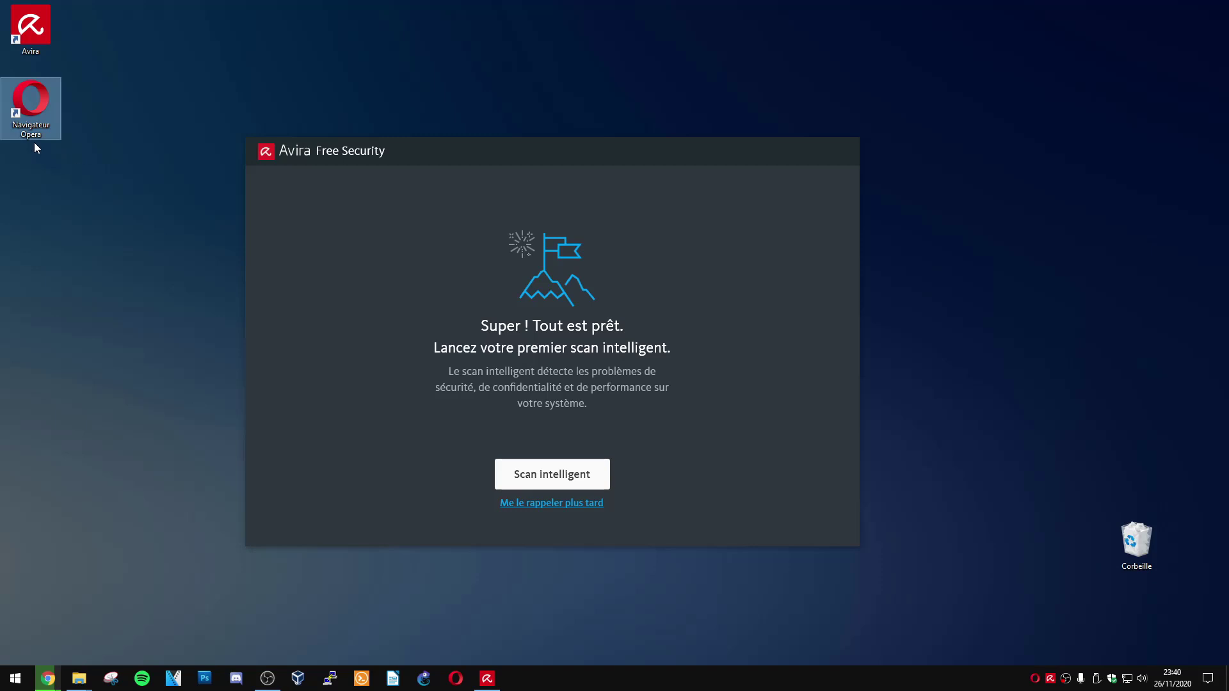
pyautogui.rightClick(29, 113)
pyautogui.click(93, 398)
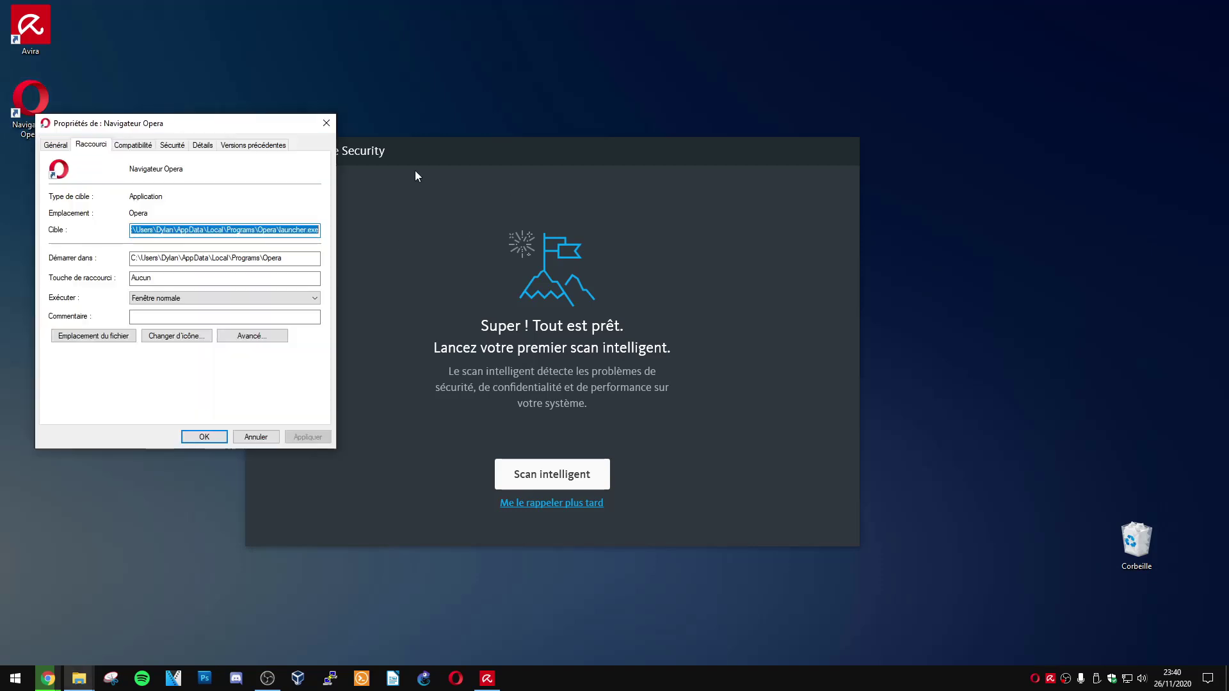
pyautogui.click(324, 122)
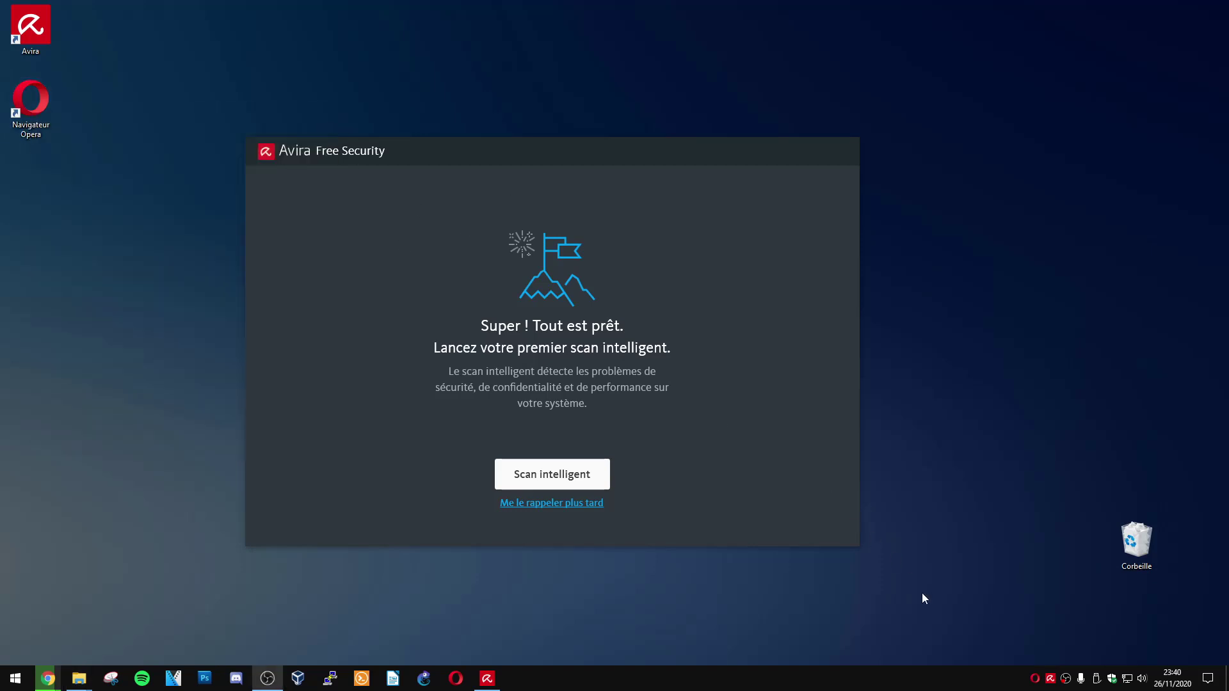
# Step: Postpone the first smart scan and search for outdated apps with the Software Updater in the Sécurité section
pyautogui.click(562, 494)
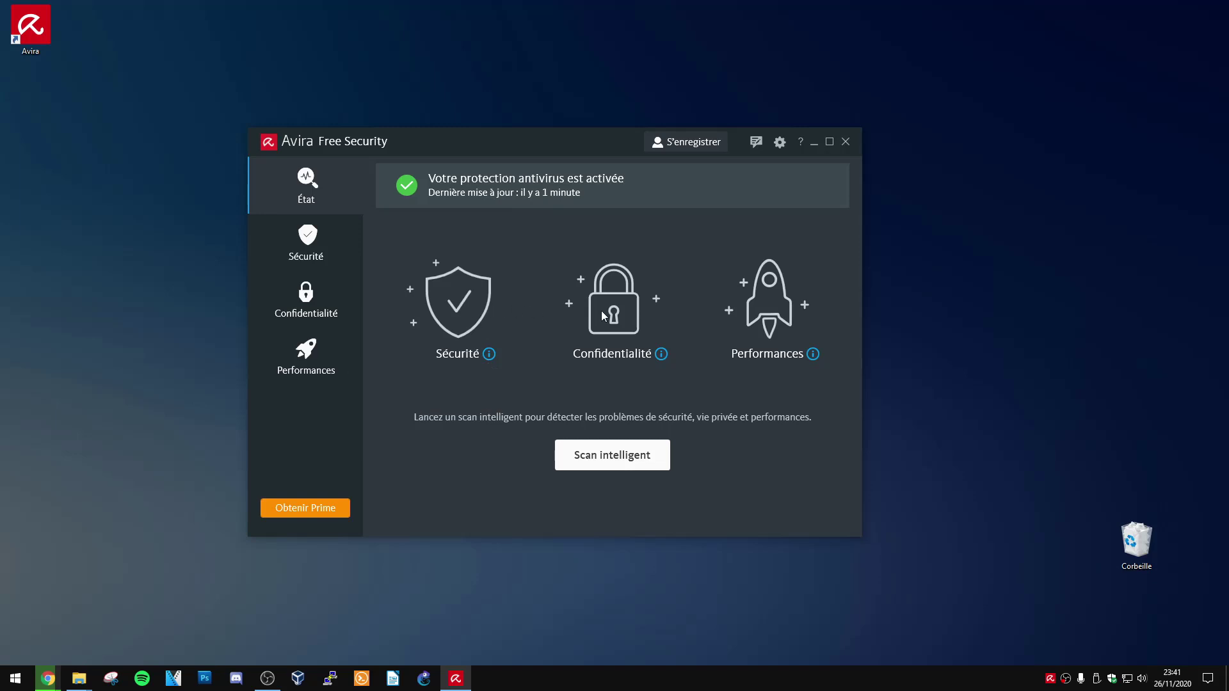
pyautogui.click(460, 281)
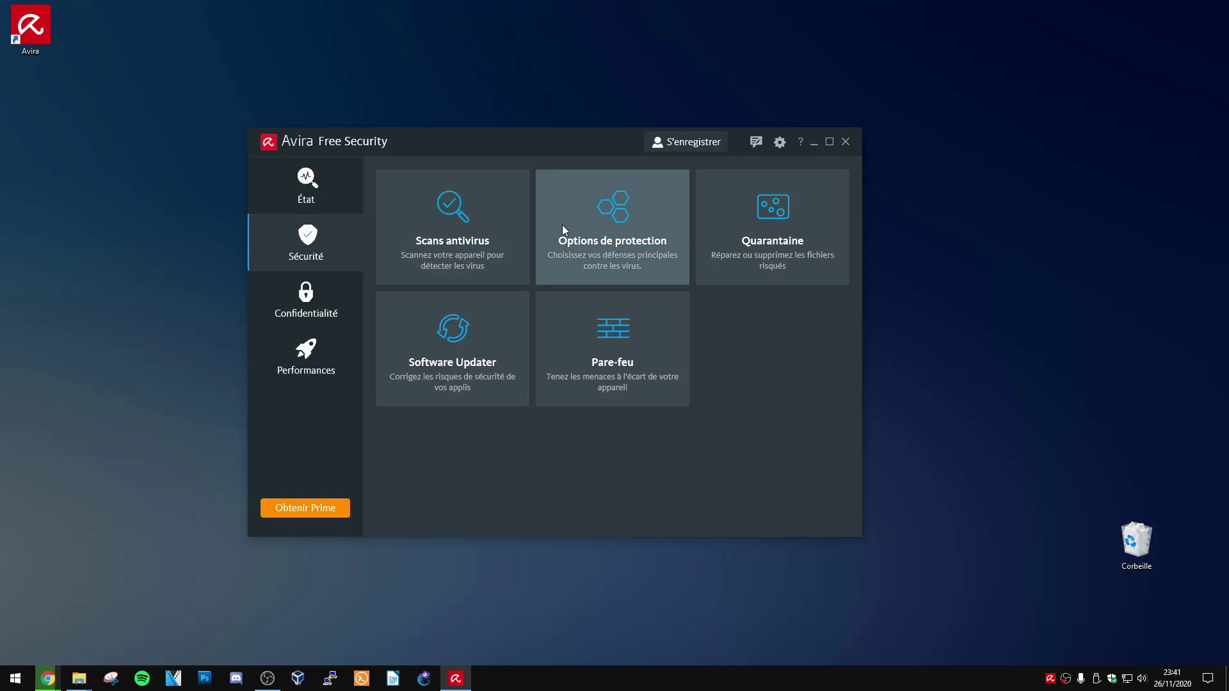
pyautogui.click(456, 390)
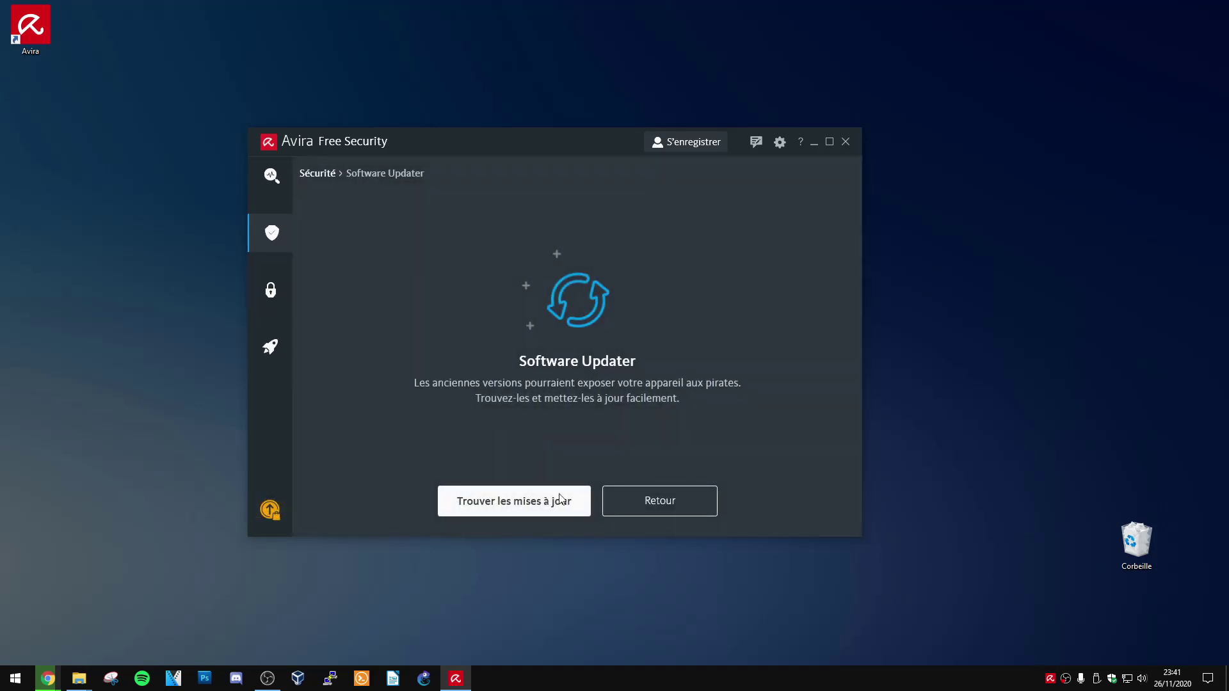
pyautogui.click(558, 503)
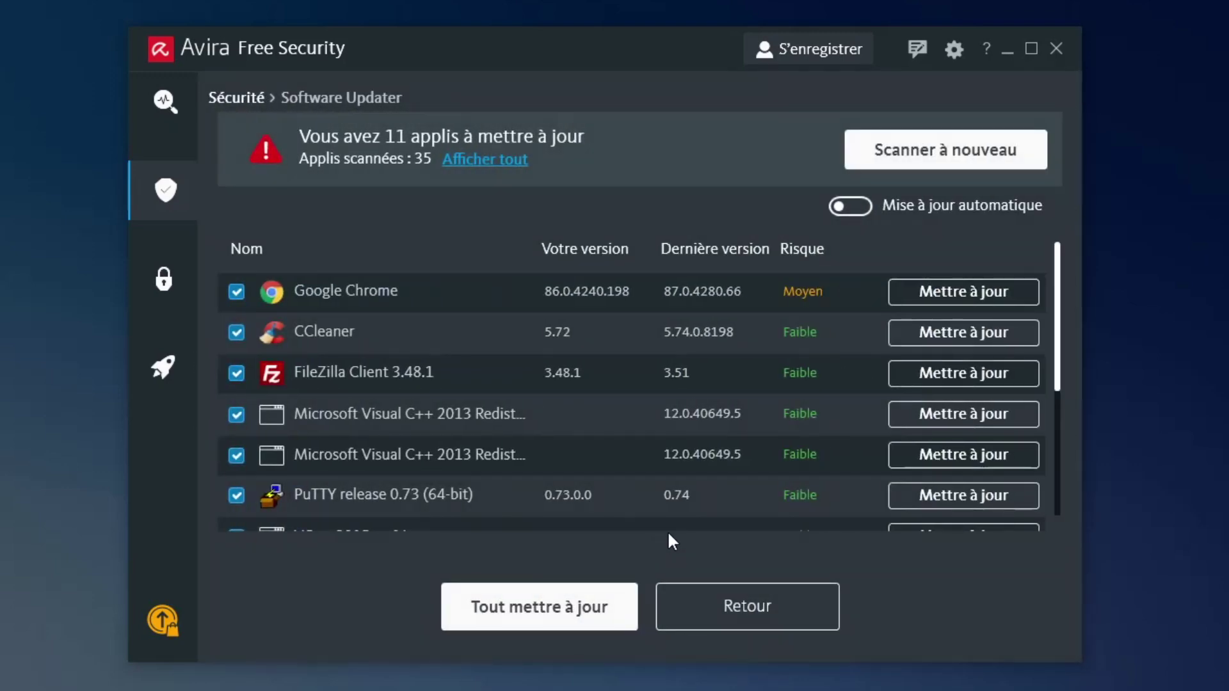
# Step: Examine the full Software Updater list of outdated apps, with their installed versions, latest versions and risk levels
pyautogui.scroll(-5, 499, 475)
pyautogui.scroll(5, 496, 412)
pyautogui.scroll(-5, 367, 402)
pyautogui.scroll(5, 369, 398)
pyautogui.scroll(-5, 429, 317)
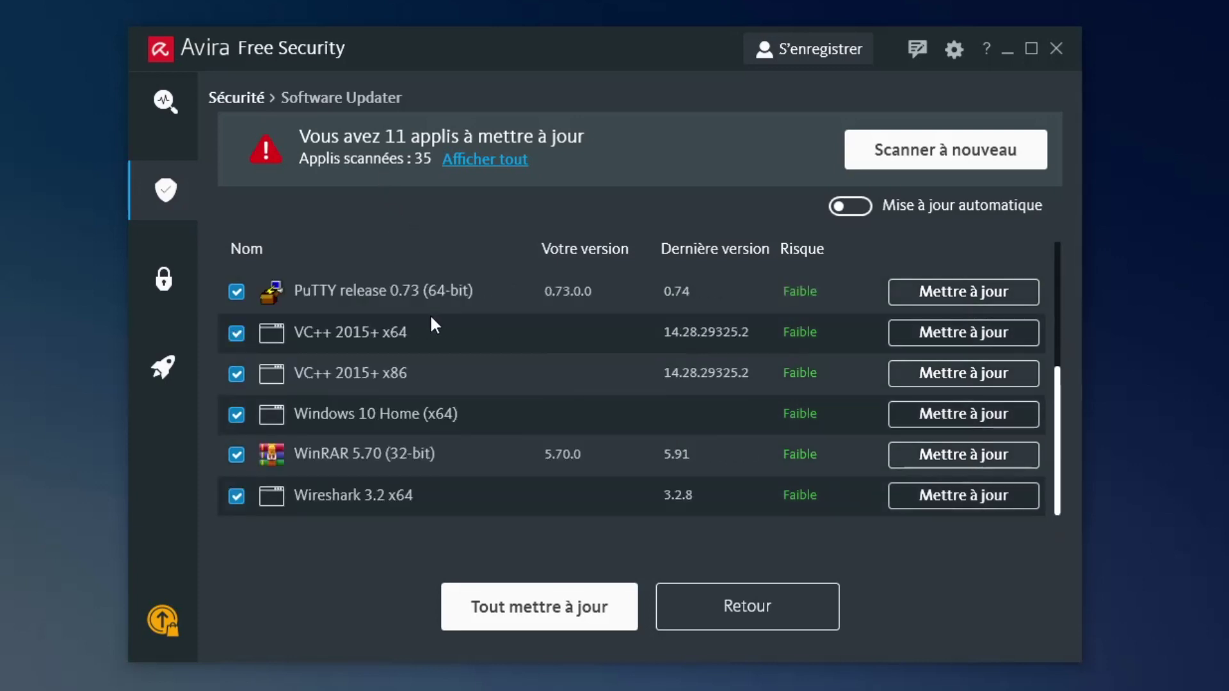
pyautogui.scroll(5, 419, 352)
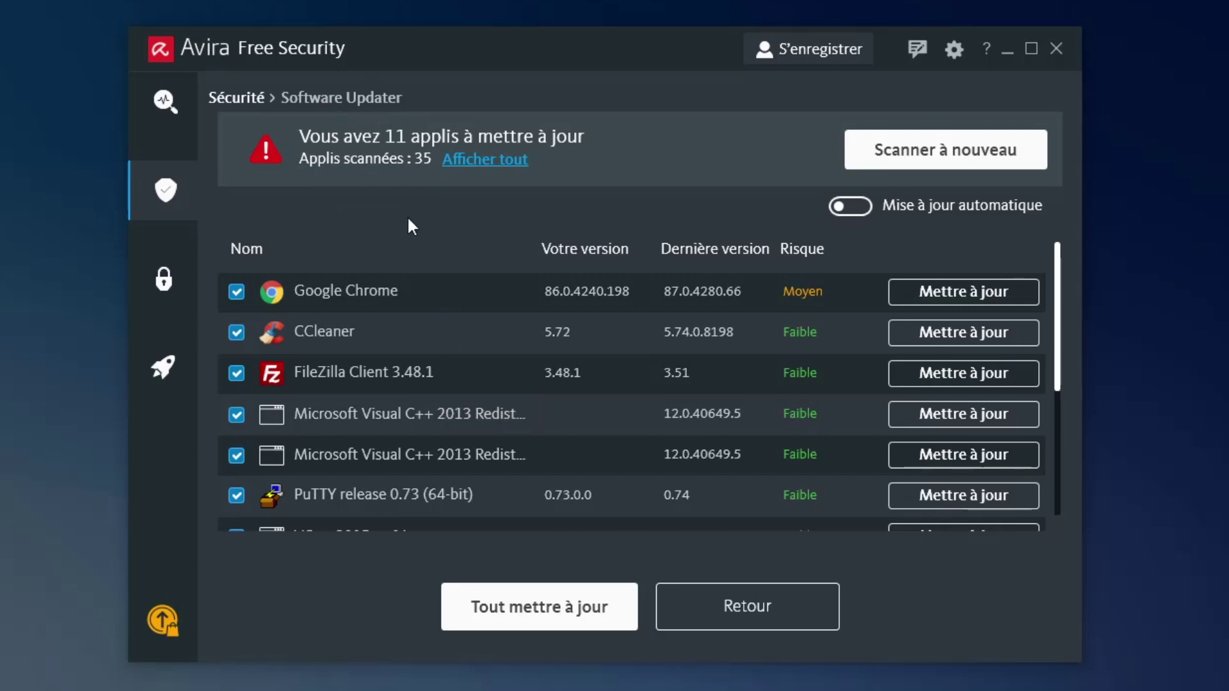
pyautogui.scroll(-5, 420, 360)
pyautogui.scroll(5, 423, 366)
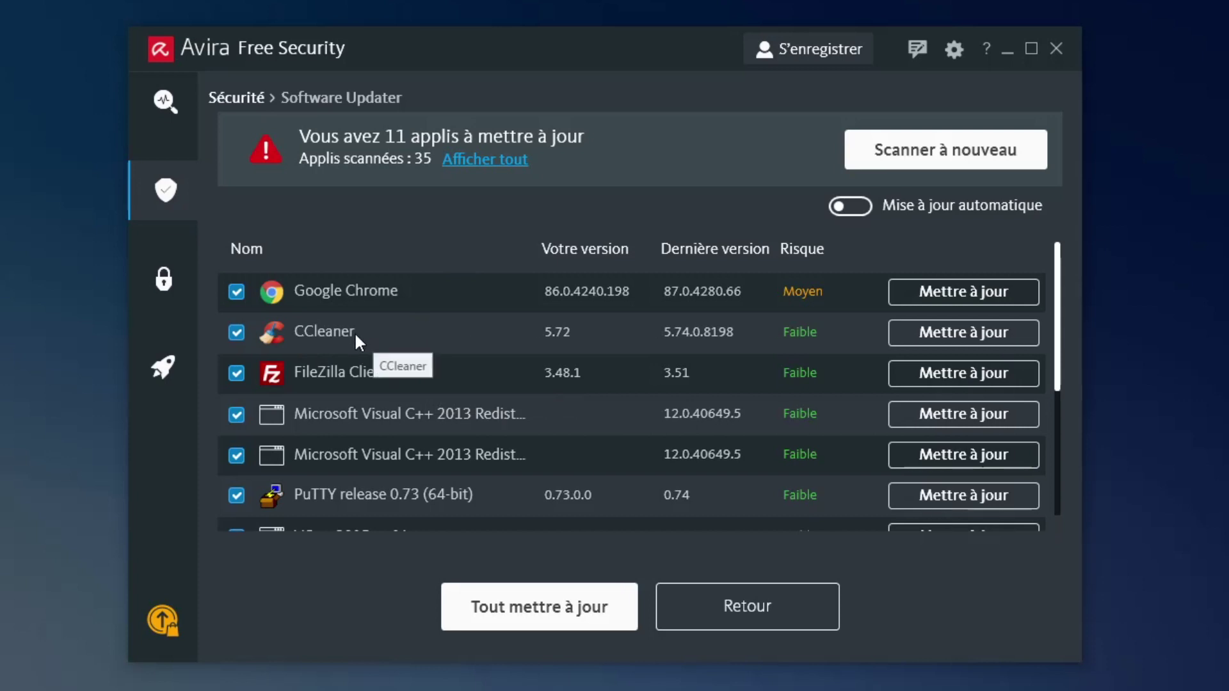
pyautogui.scroll(-5, 422, 334)
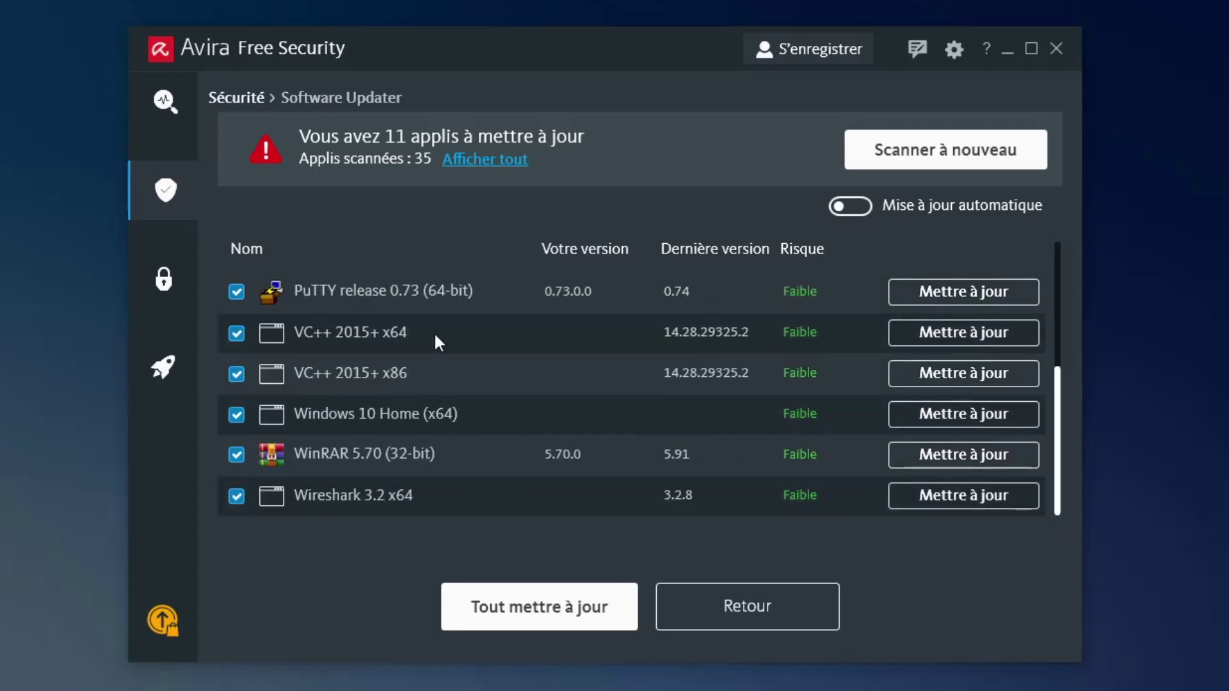
pyautogui.scroll(5, 423, 362)
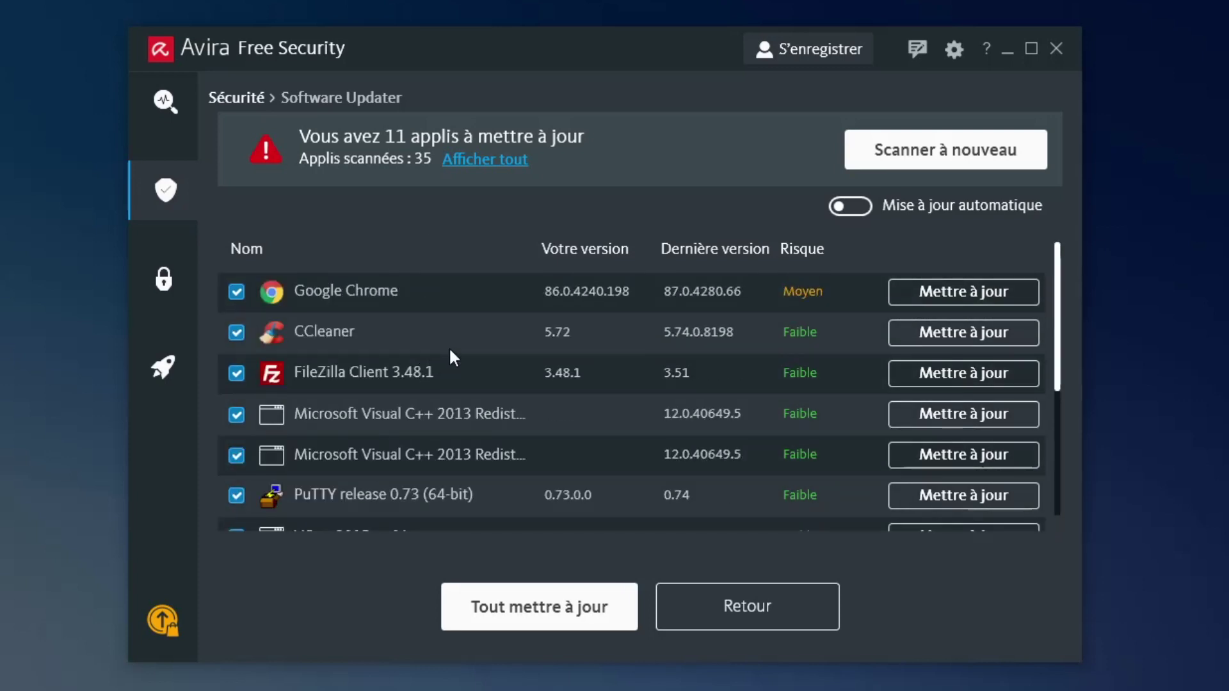
pyautogui.scroll(-2, 484, 322)
pyautogui.scroll(2, 520, 422)
# Step: View the Confidentialité tools, and start an Optimizer analysis of the device from the Performances section
pyautogui.click(180, 267)
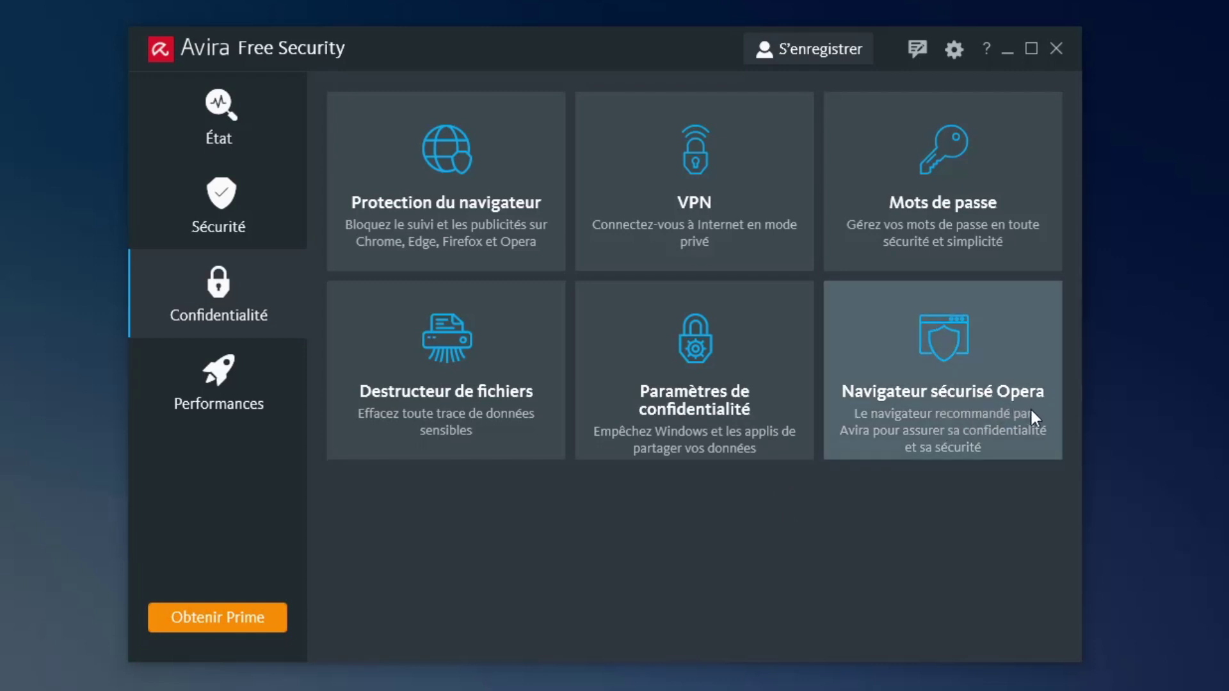
pyautogui.click(260, 368)
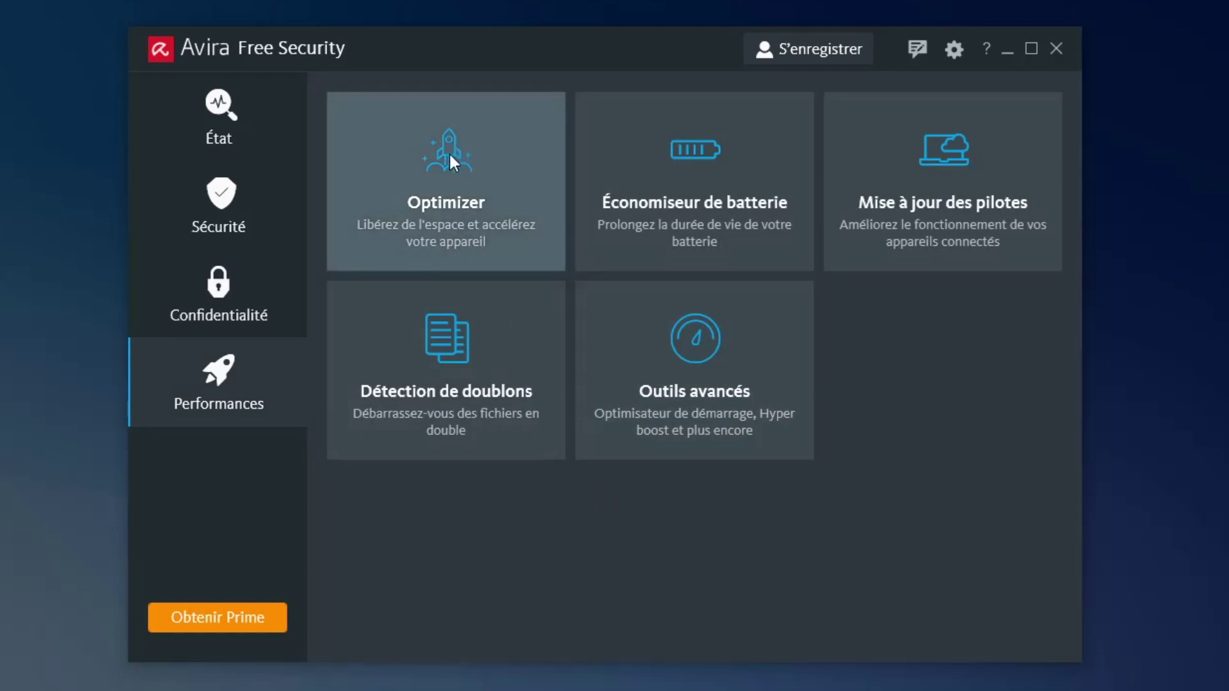
pyautogui.click(521, 247)
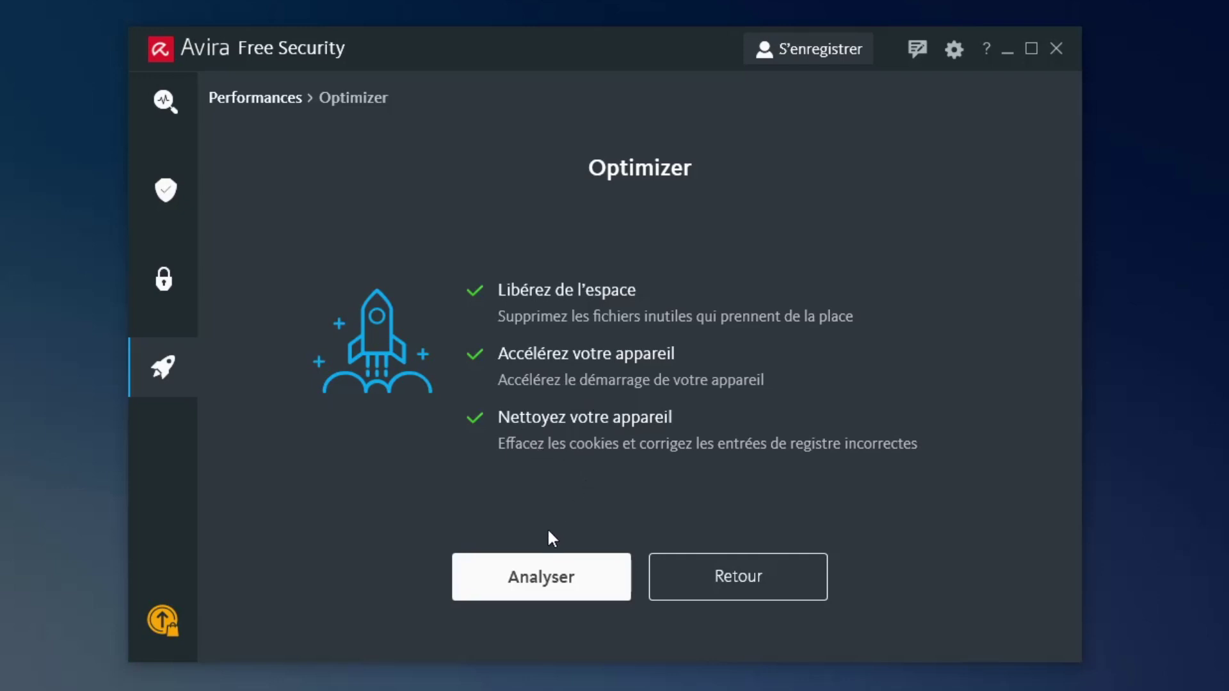
pyautogui.click(540, 573)
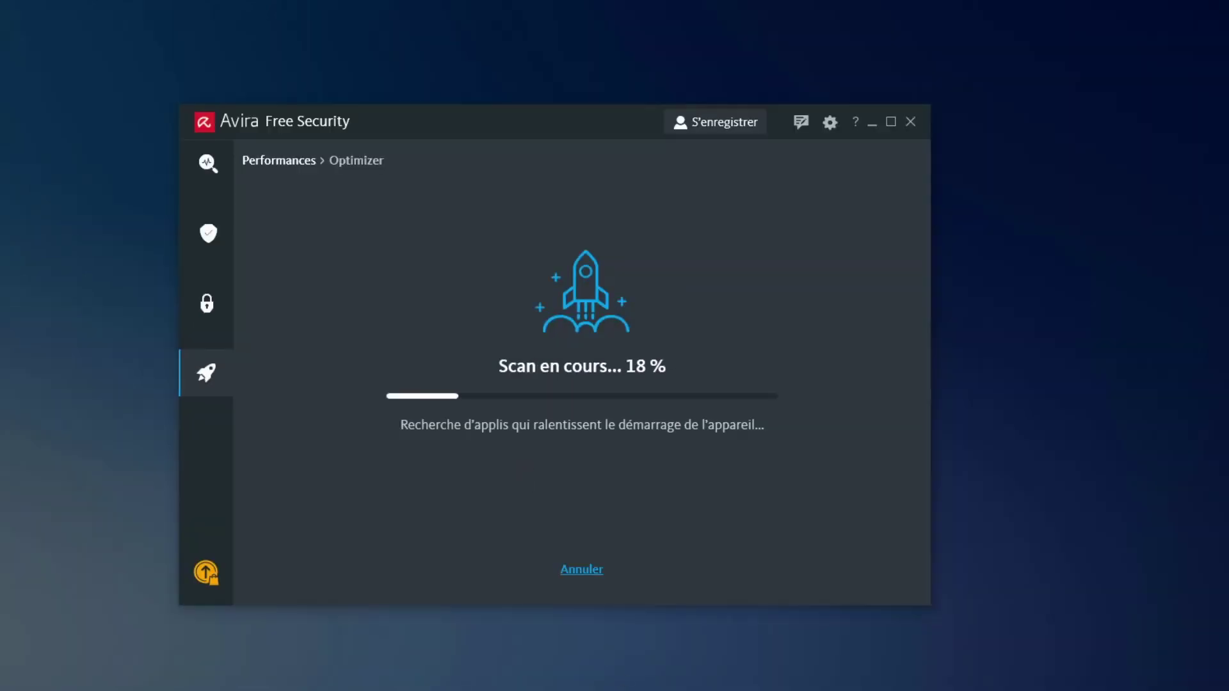
# Step: Open the Windows Task Manager and sort the processes by memory to check Avira Security's usage during the scan
pyautogui.rightClick(626, 690)
pyautogui.click(695, 690)
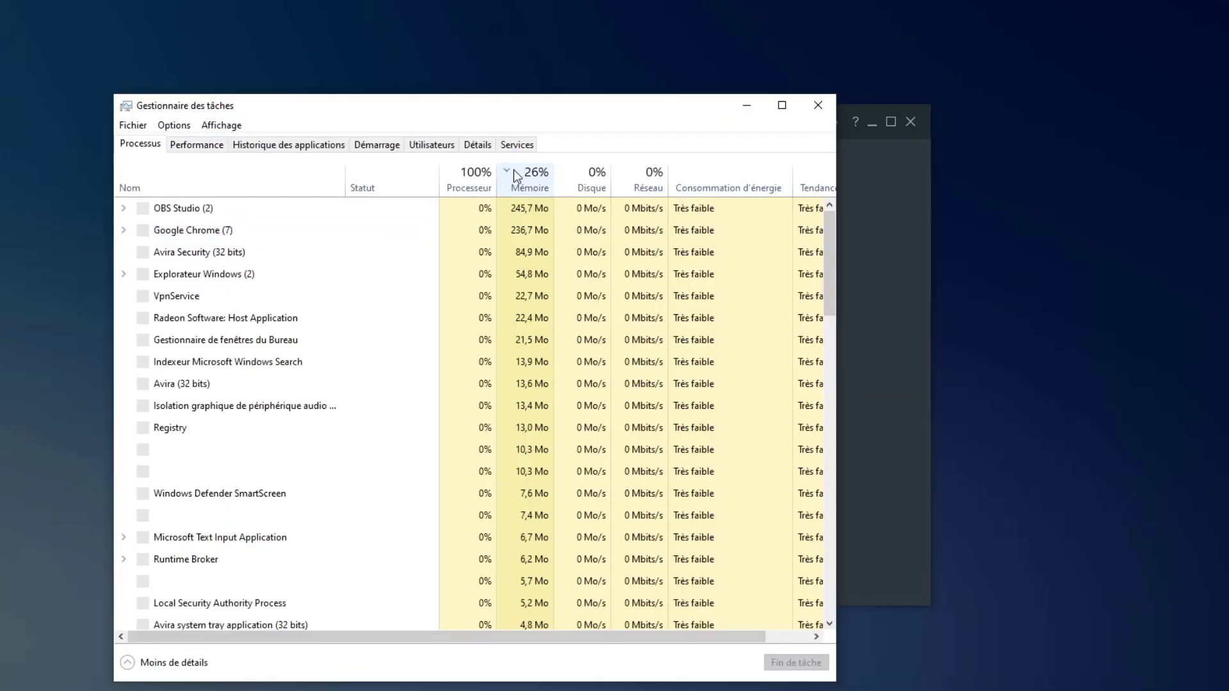
pyautogui.click(482, 184)
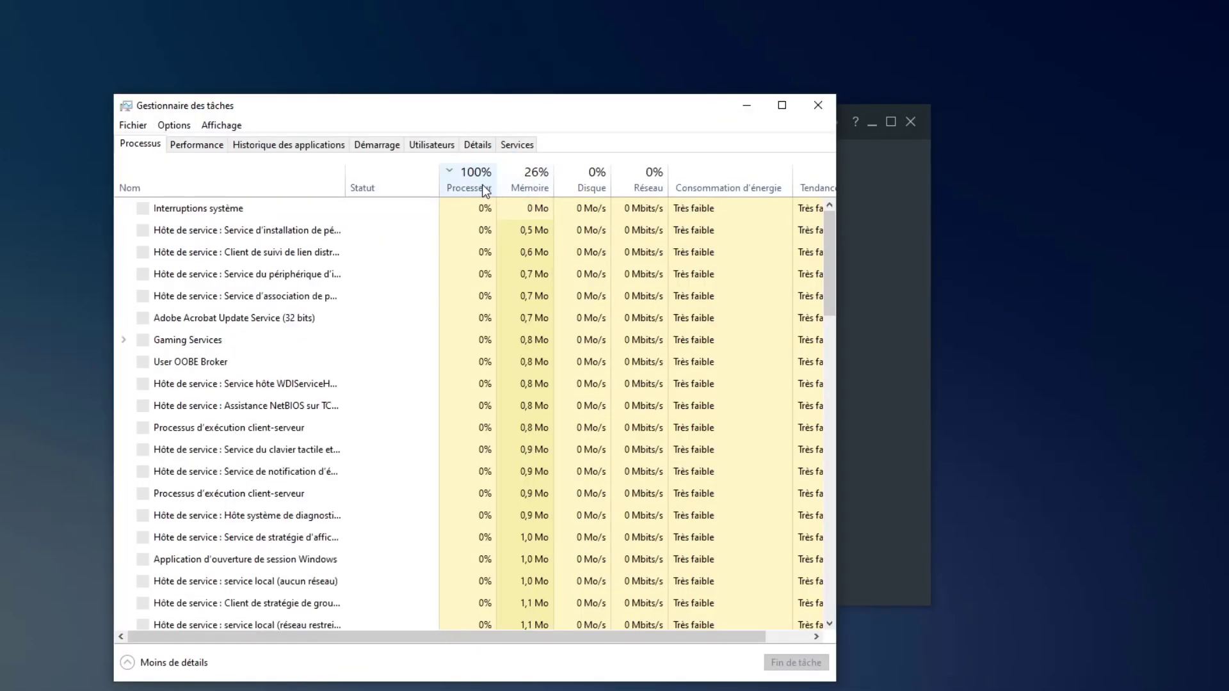
pyautogui.click(529, 187)
pyautogui.click(369, 245)
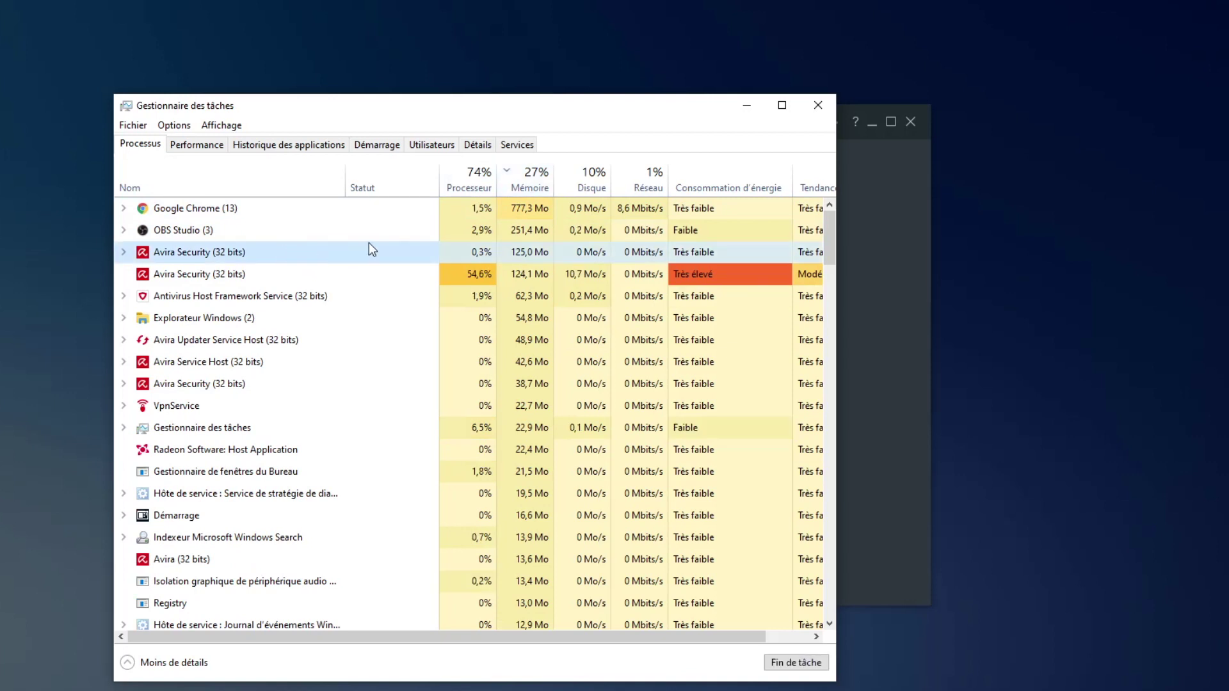
# Step: Check Avira Security's resource use with the processes sorted by processor, by memory and finally by name
pyautogui.click(459, 170)
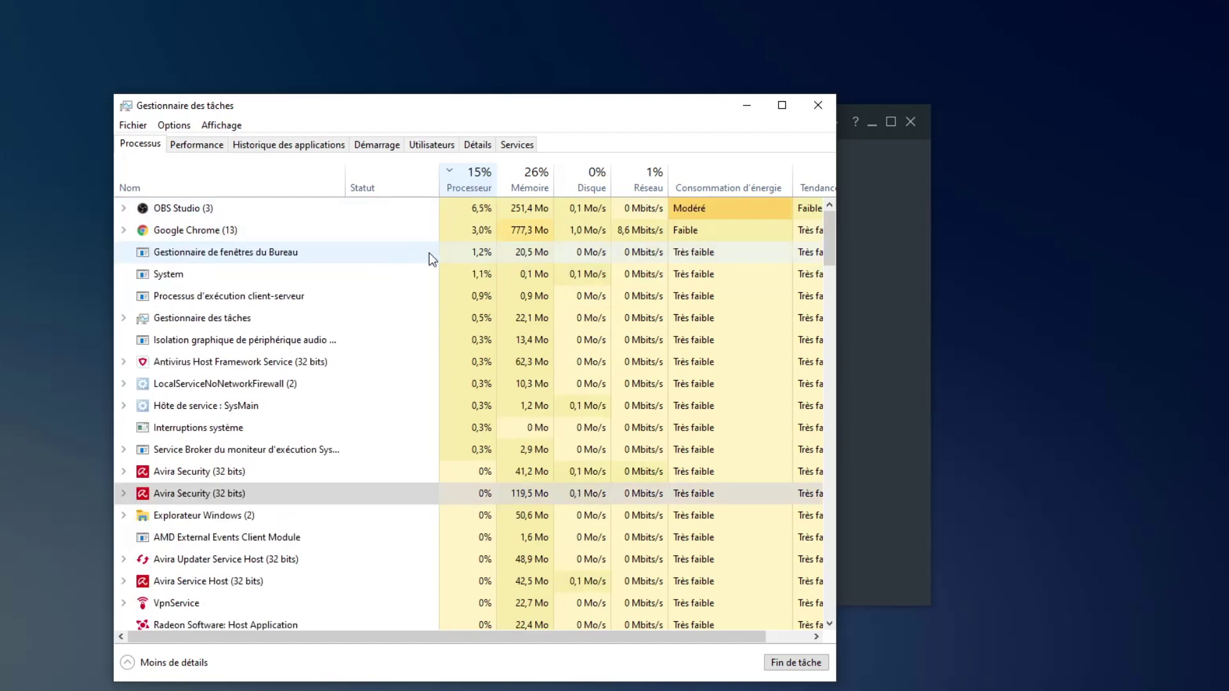
pyautogui.click(527, 186)
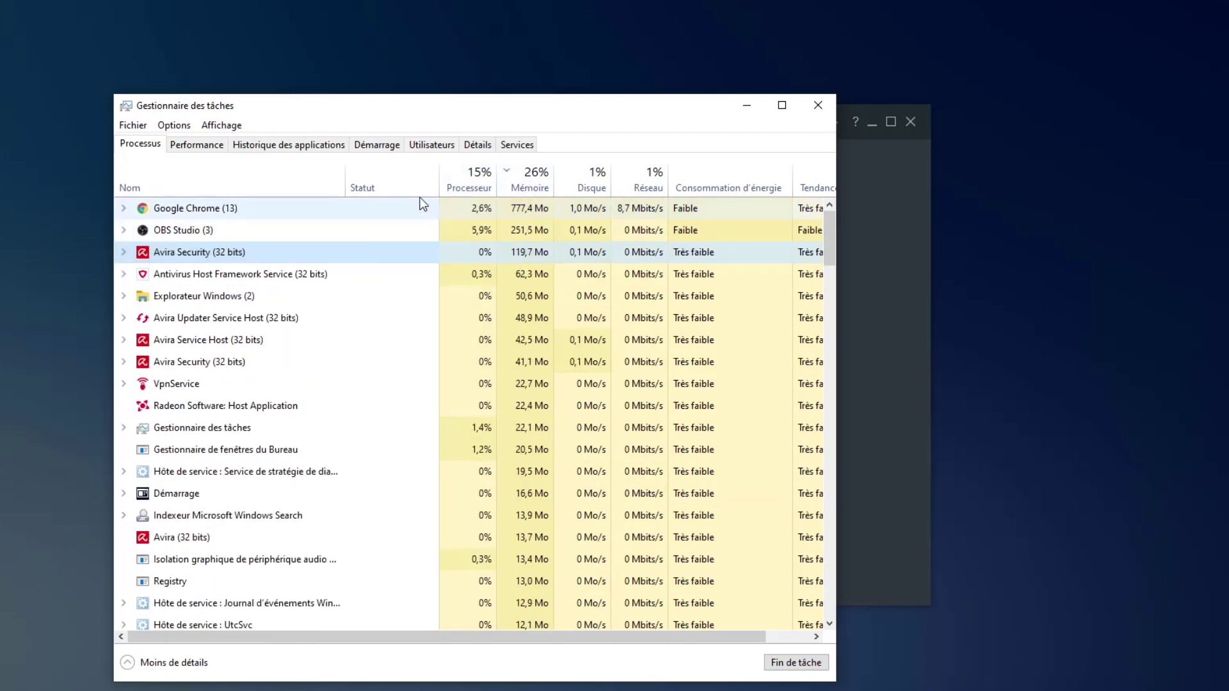
pyautogui.click(236, 185)
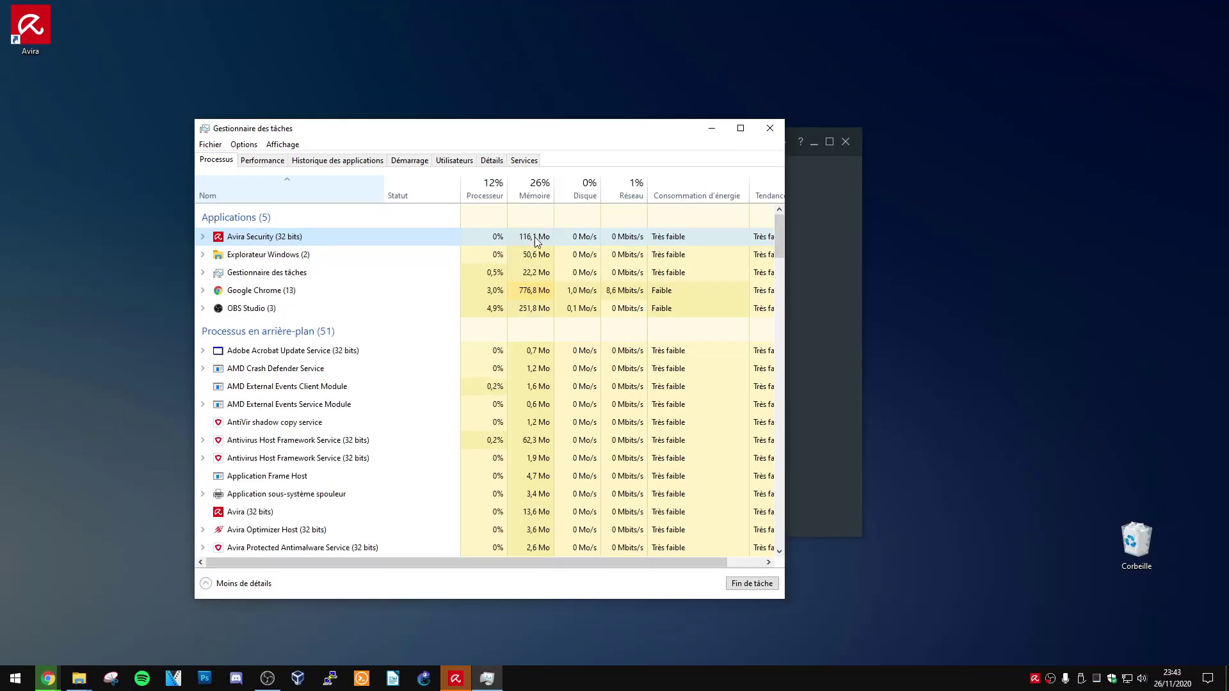
pyautogui.click(536, 240)
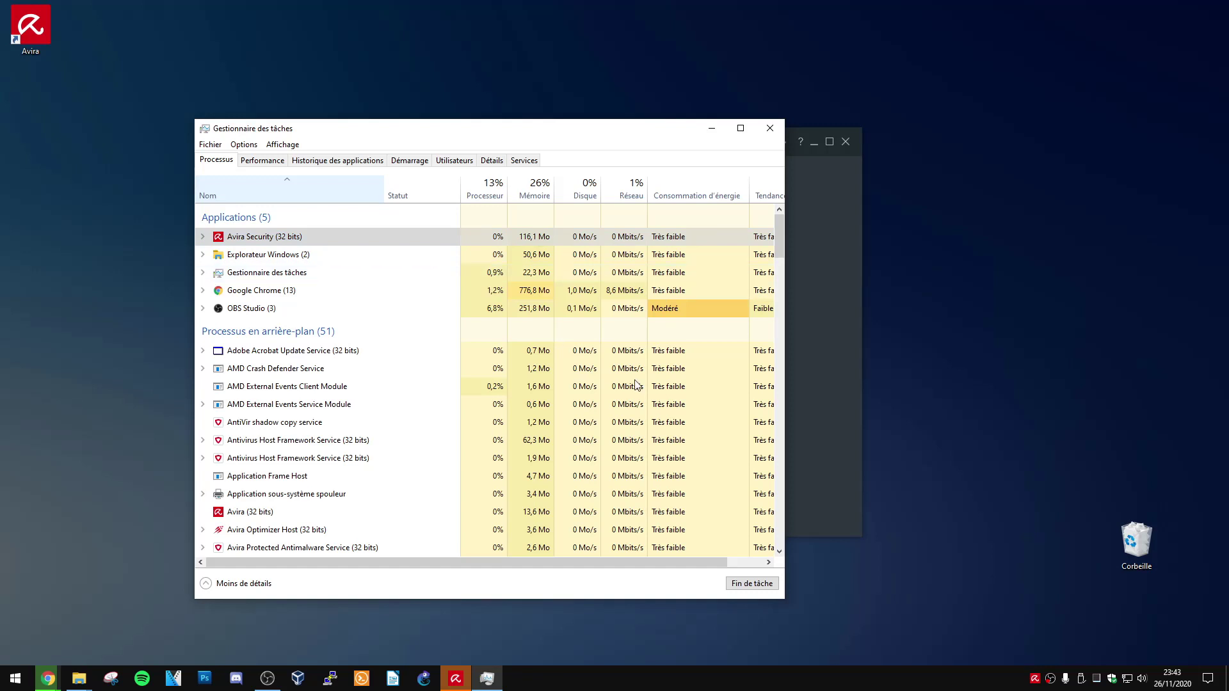
# Step: Look through the background processes for Avira services, and check their memory usage with the processes sorted by memory
pyautogui.scroll(-3, 338, 349)
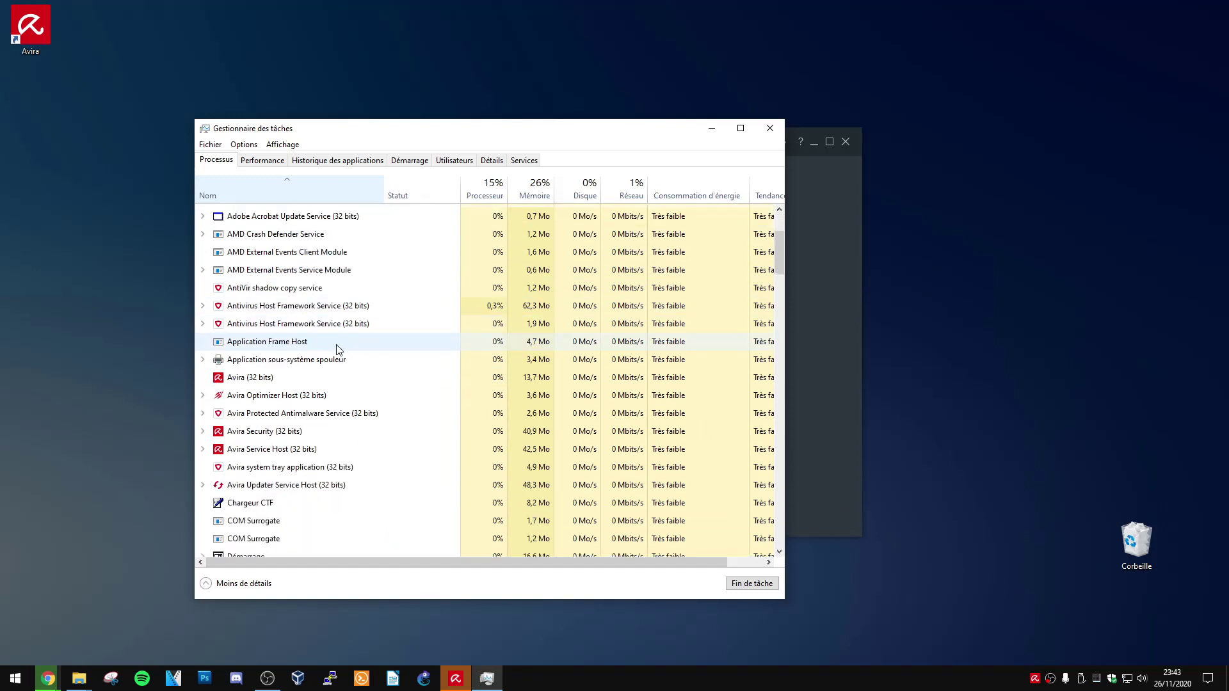
pyautogui.scroll(-5, 339, 346)
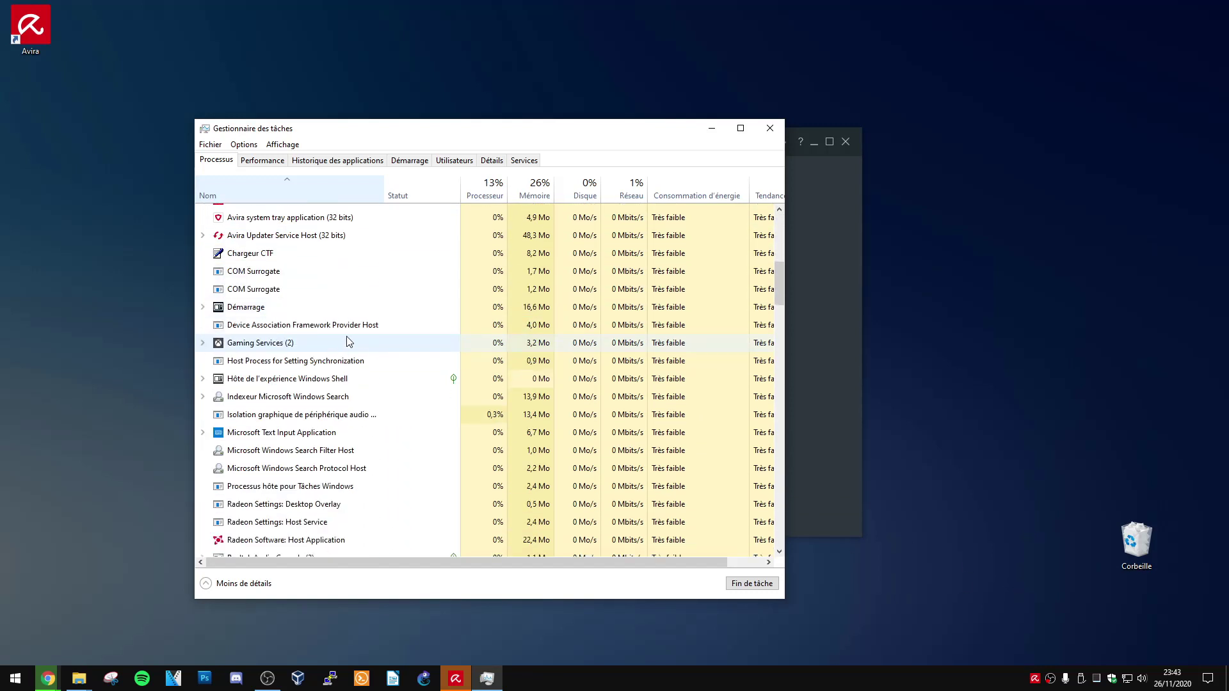
pyautogui.scroll(8, 432, 298)
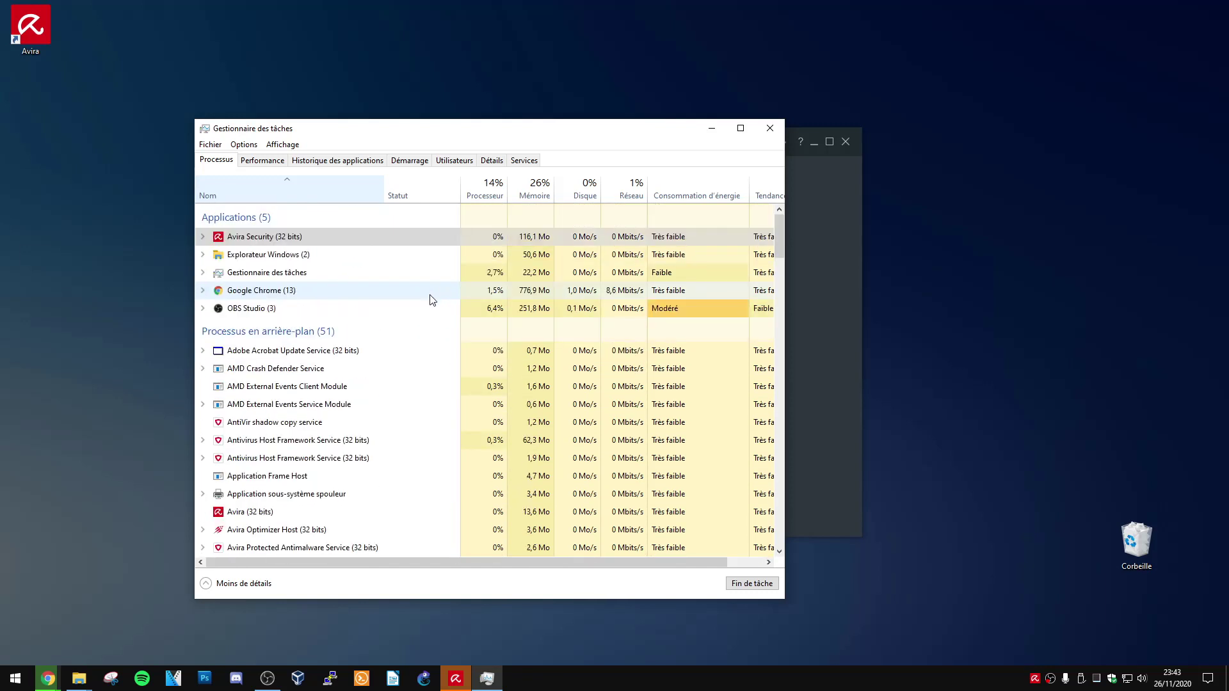
pyautogui.click(535, 192)
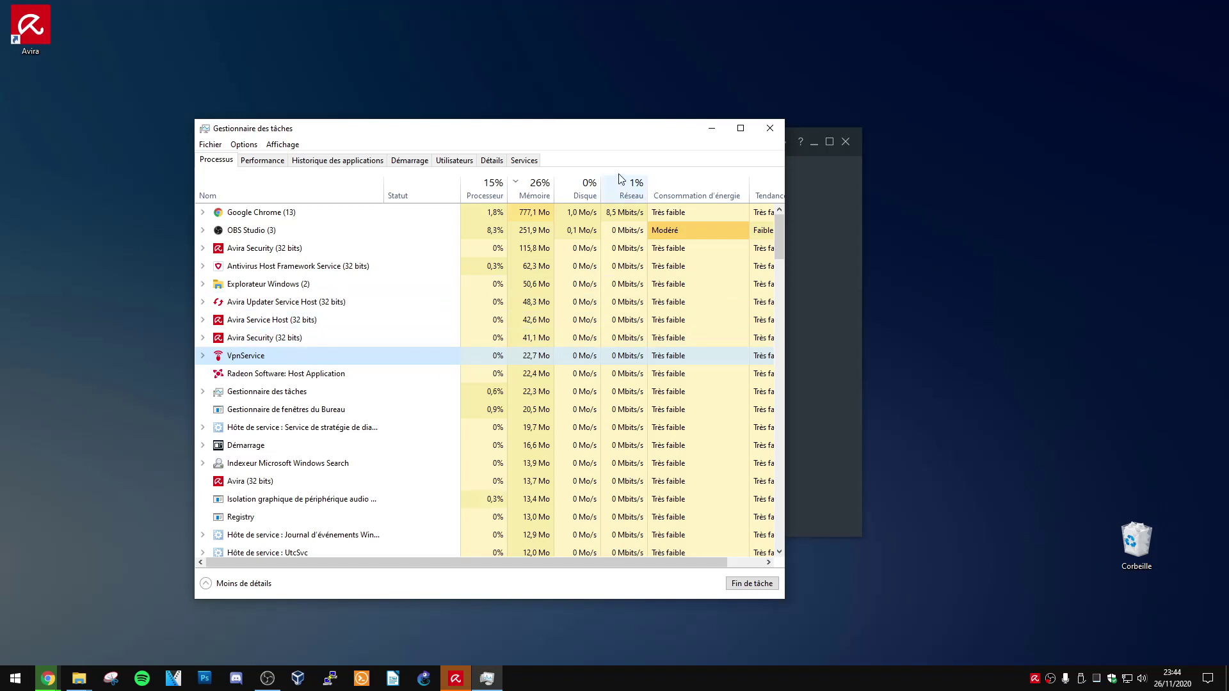
pyautogui.click(711, 128)
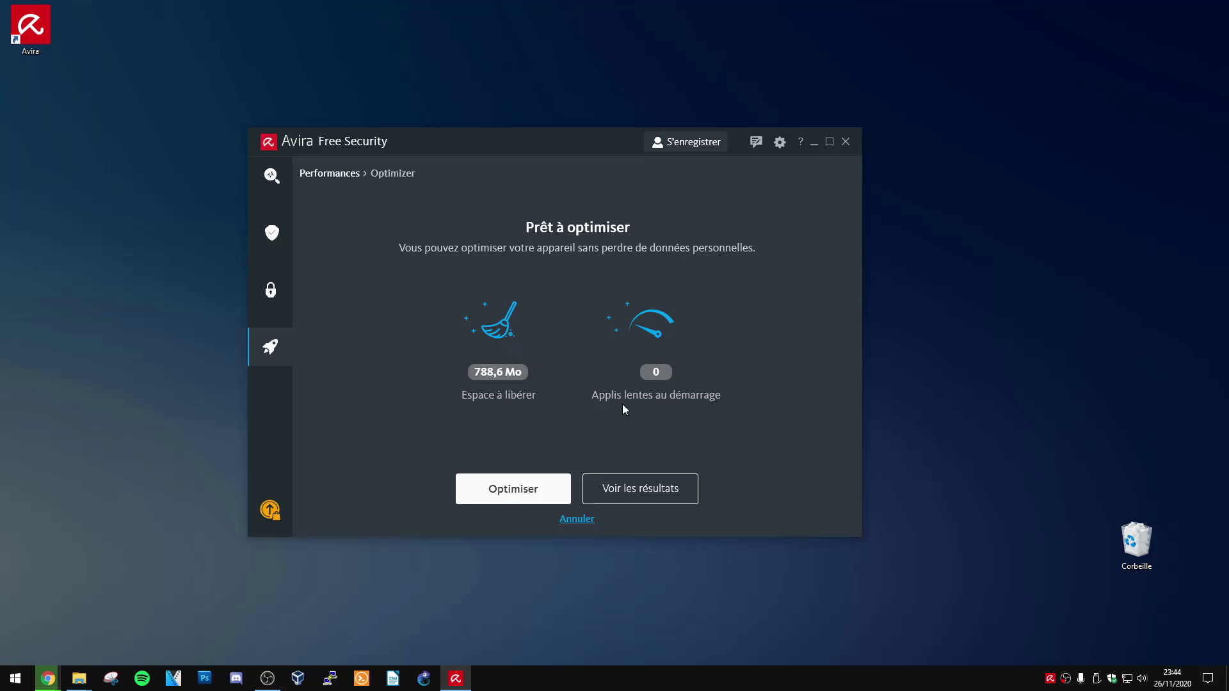
# Step: Review the Optimizer results for Fichiers inutiles système, including the Fichiers système inutilisés list, and return to the results overview
pyautogui.click(626, 491)
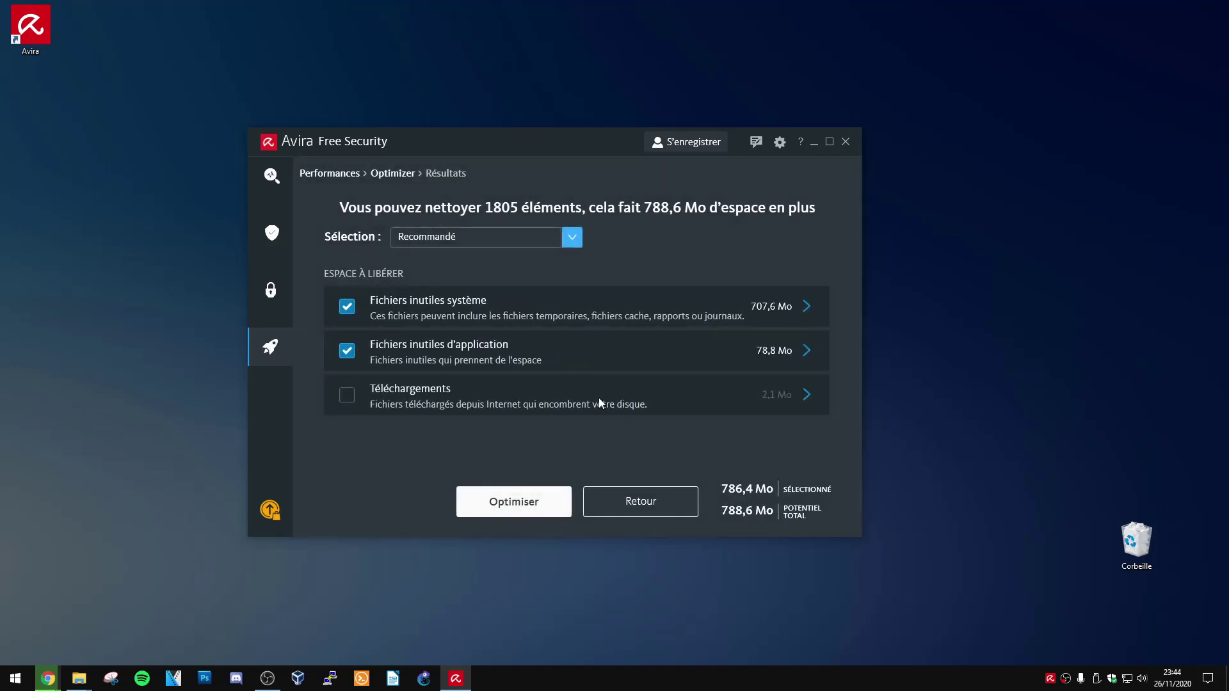
pyautogui.click(807, 306)
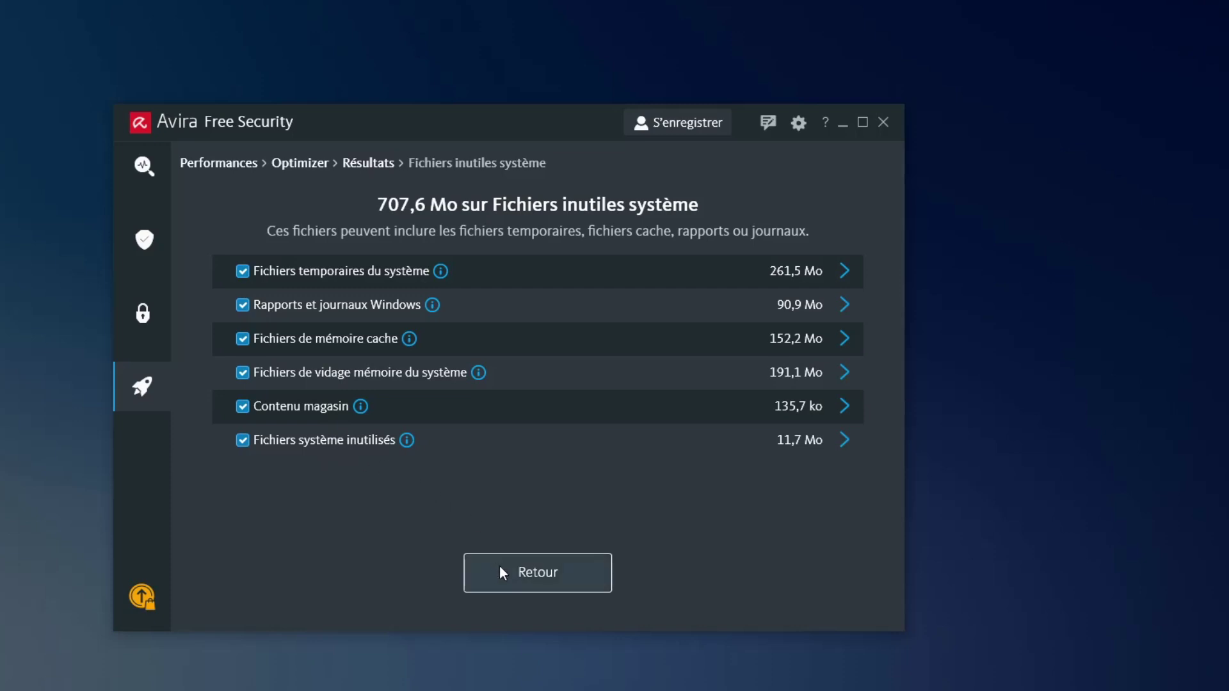
pyautogui.scroll(-10, 842, 324)
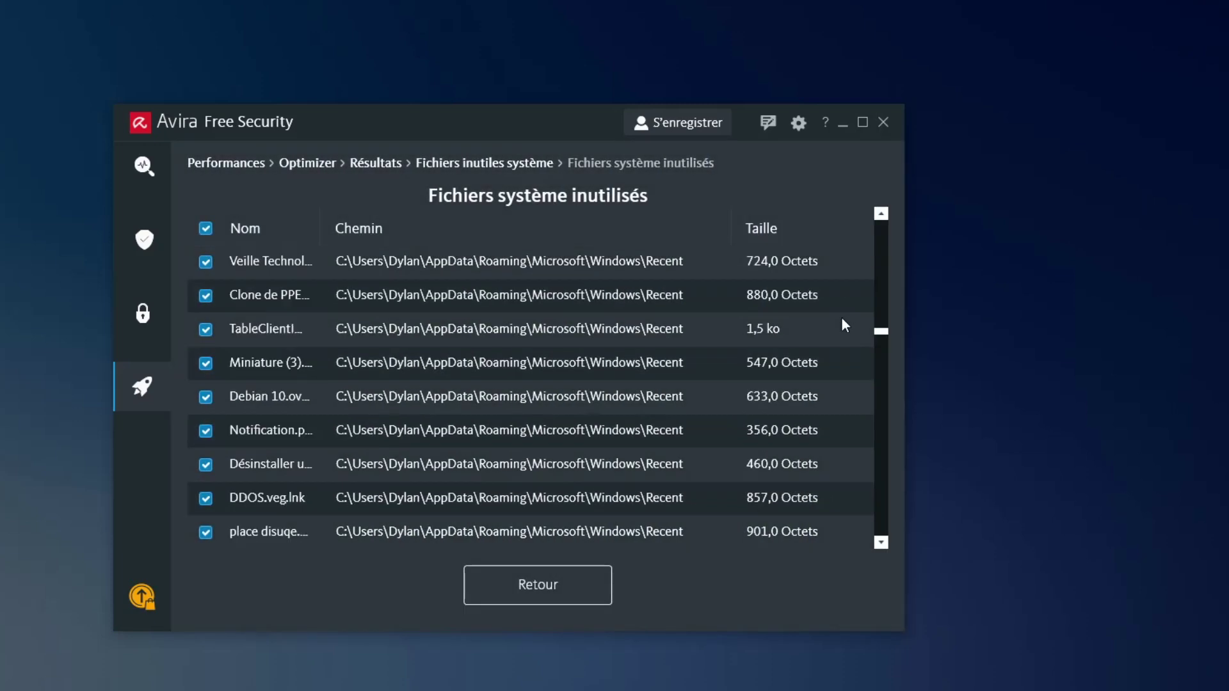
pyautogui.click(490, 569)
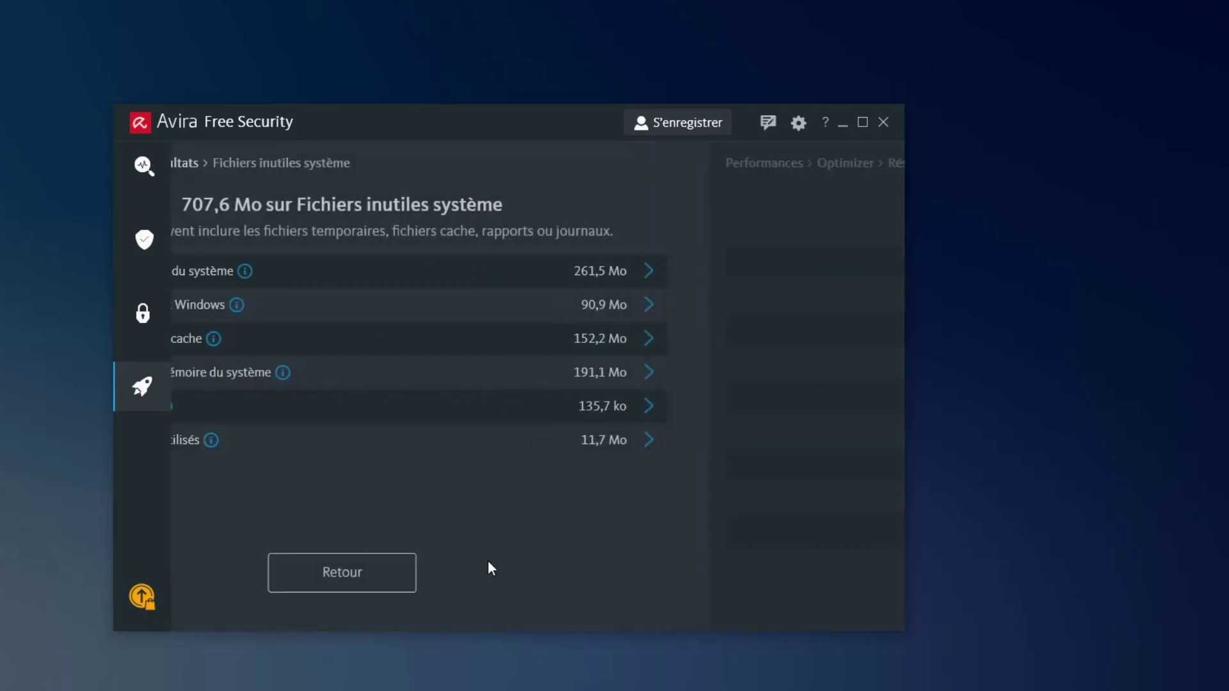
pyautogui.click(519, 577)
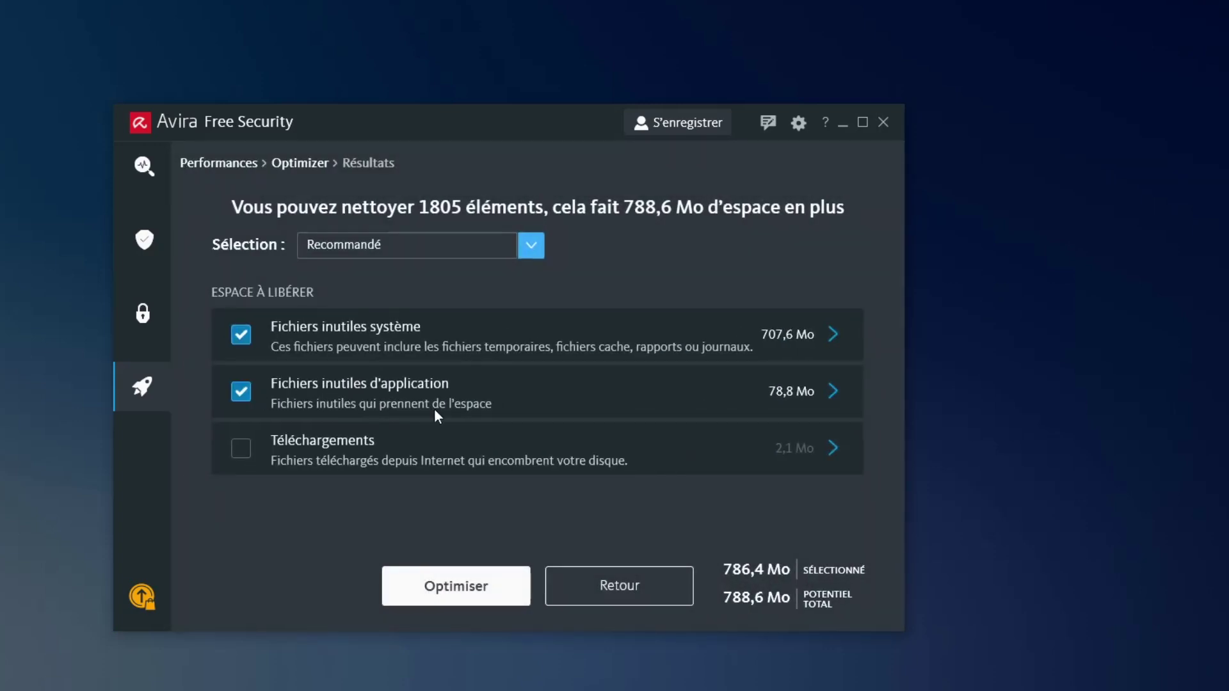
# Step: Review the crash dump and temporary files under Fichiers inutiles d'application, and run the optimisation with the Recommandé selection
pyautogui.click(834, 391)
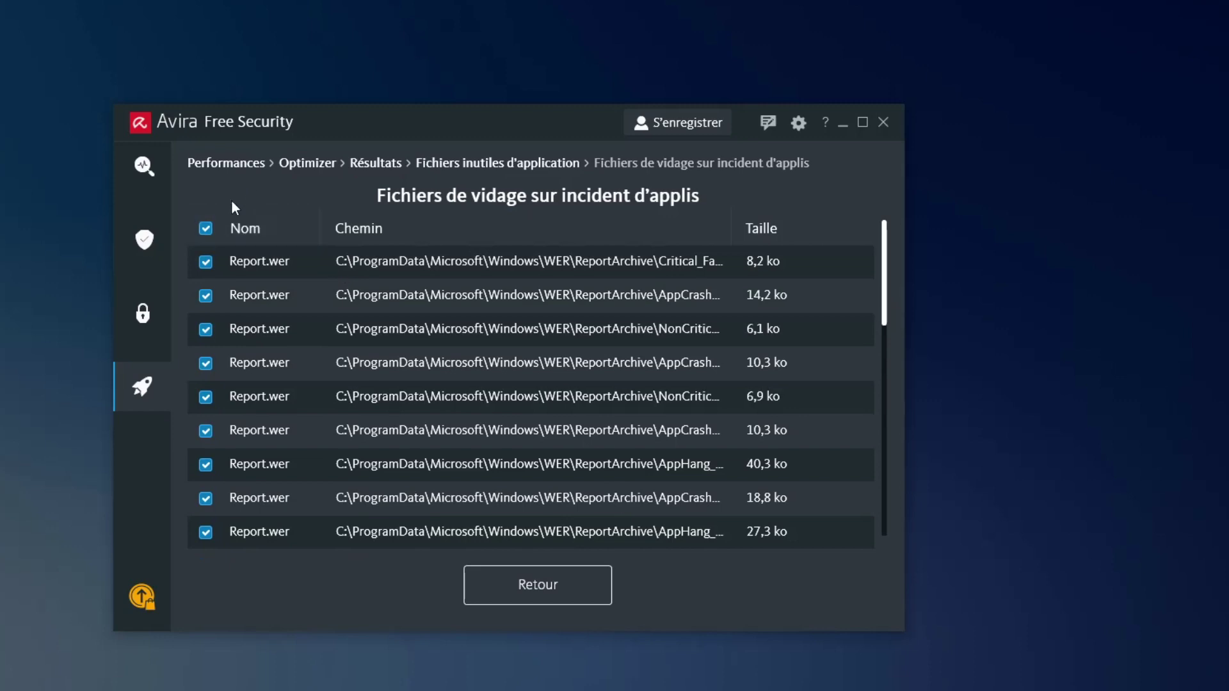
pyautogui.click(512, 581)
pyautogui.click(533, 585)
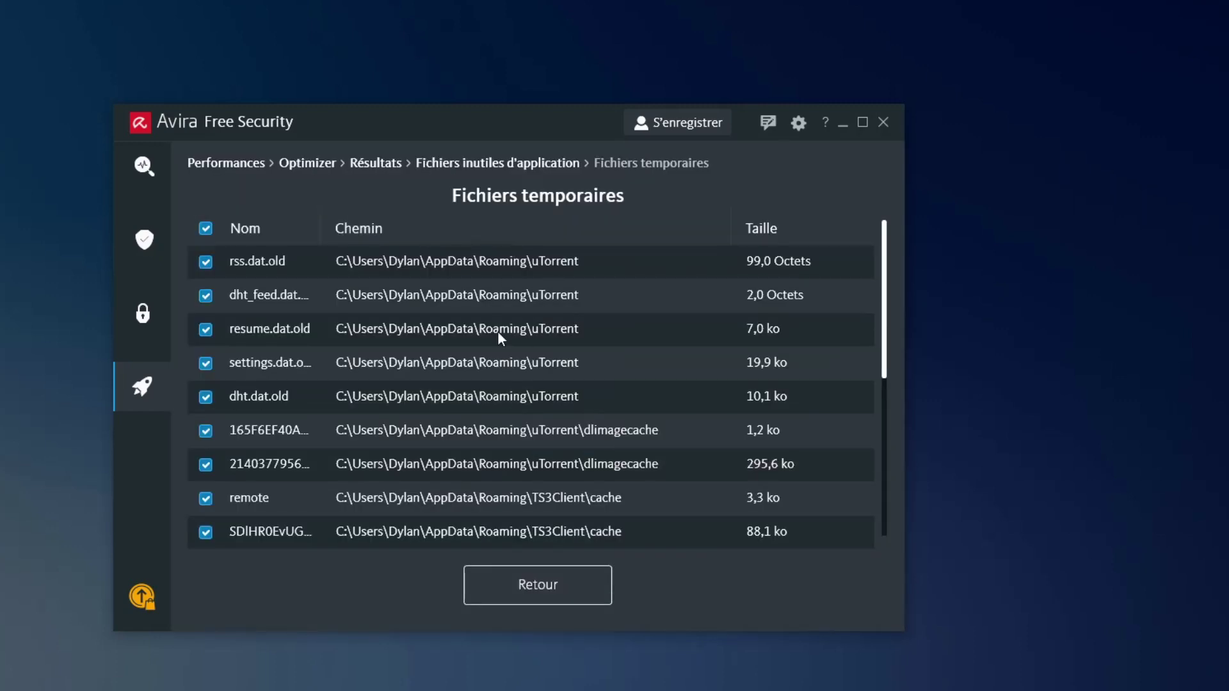
pyautogui.click(516, 580)
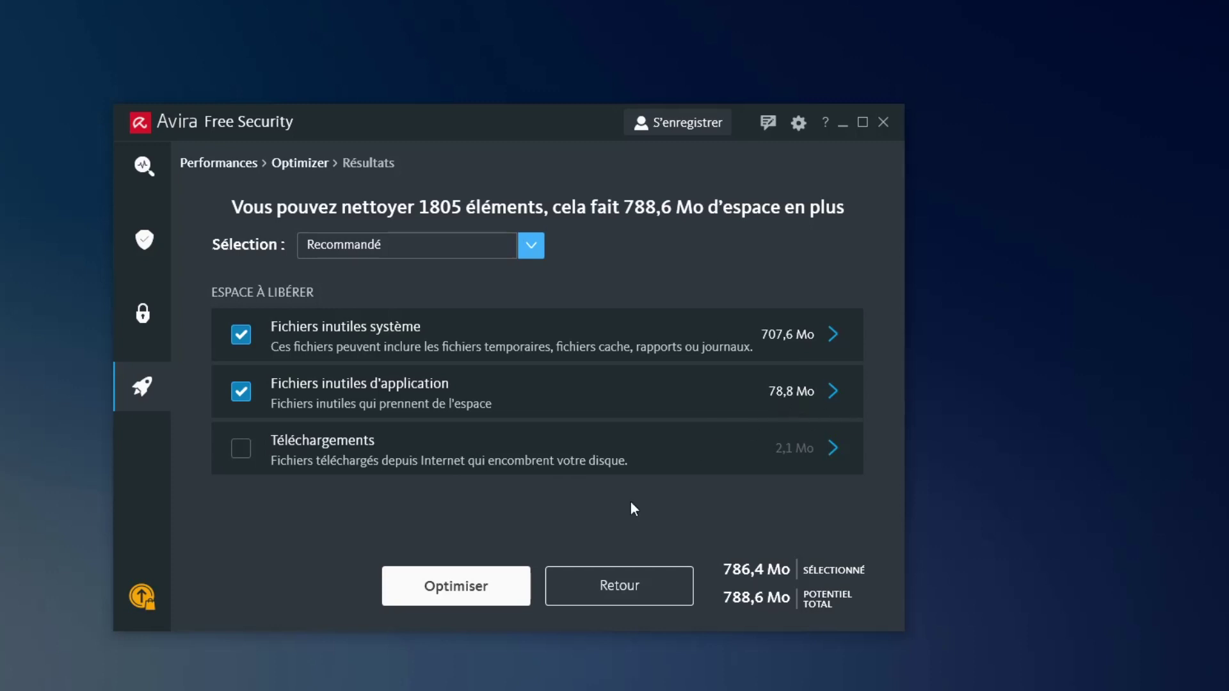
pyautogui.click(457, 587)
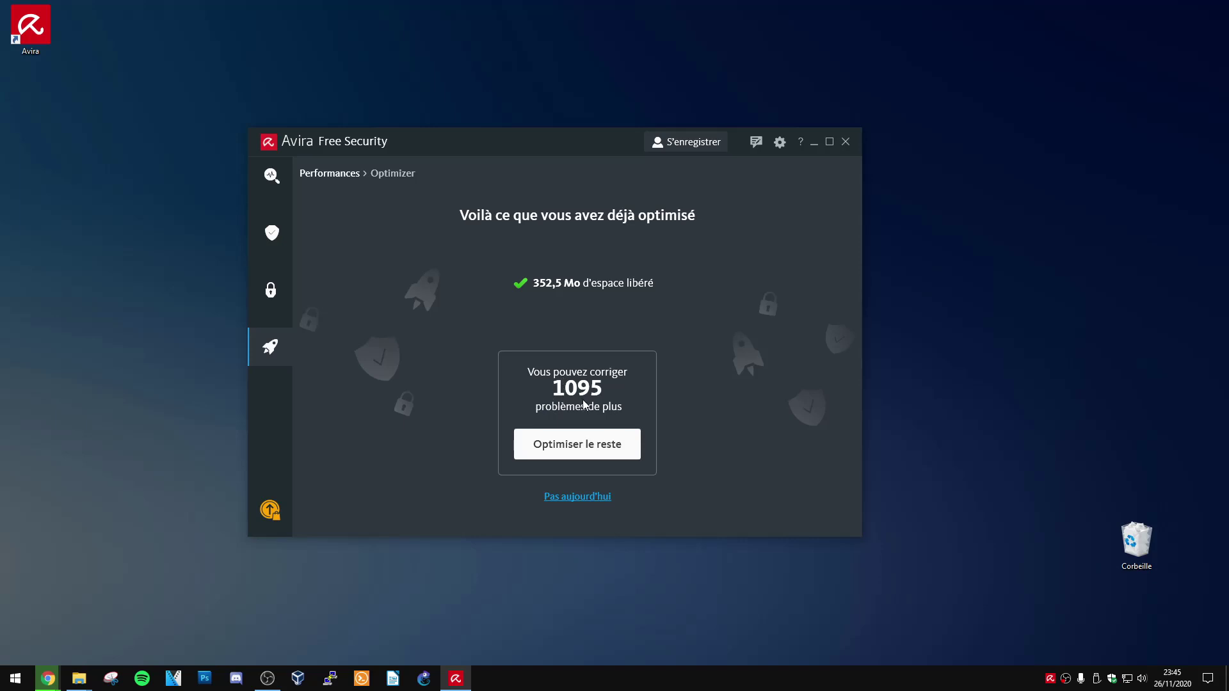
# Step: View the paid plans offered for optimising the remaining problems, and decline both the plans and the free Prime trial
pyautogui.click(586, 443)
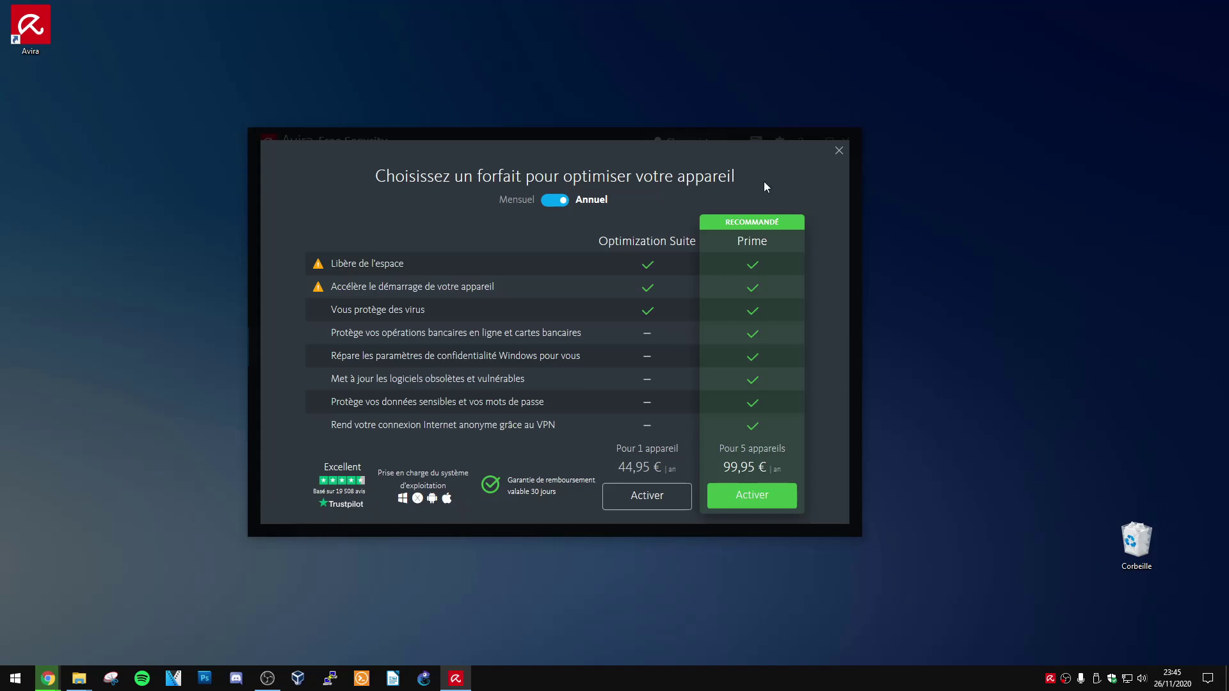
pyautogui.click(838, 151)
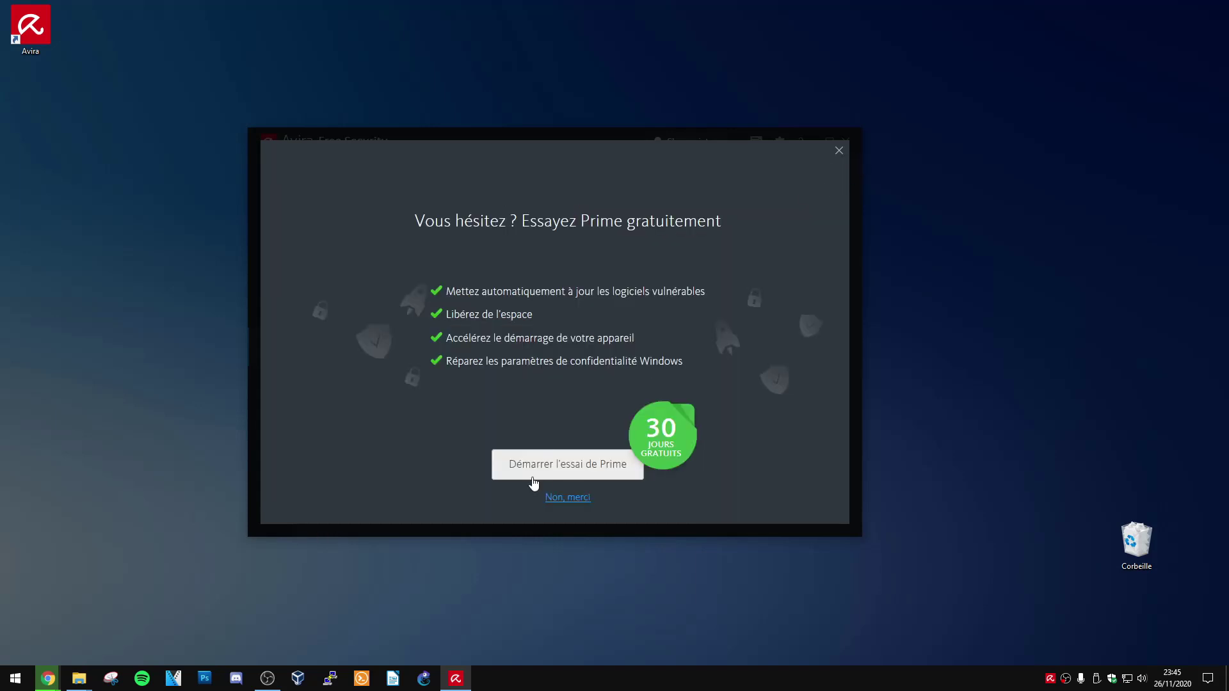
pyautogui.click(563, 497)
pyautogui.click(537, 443)
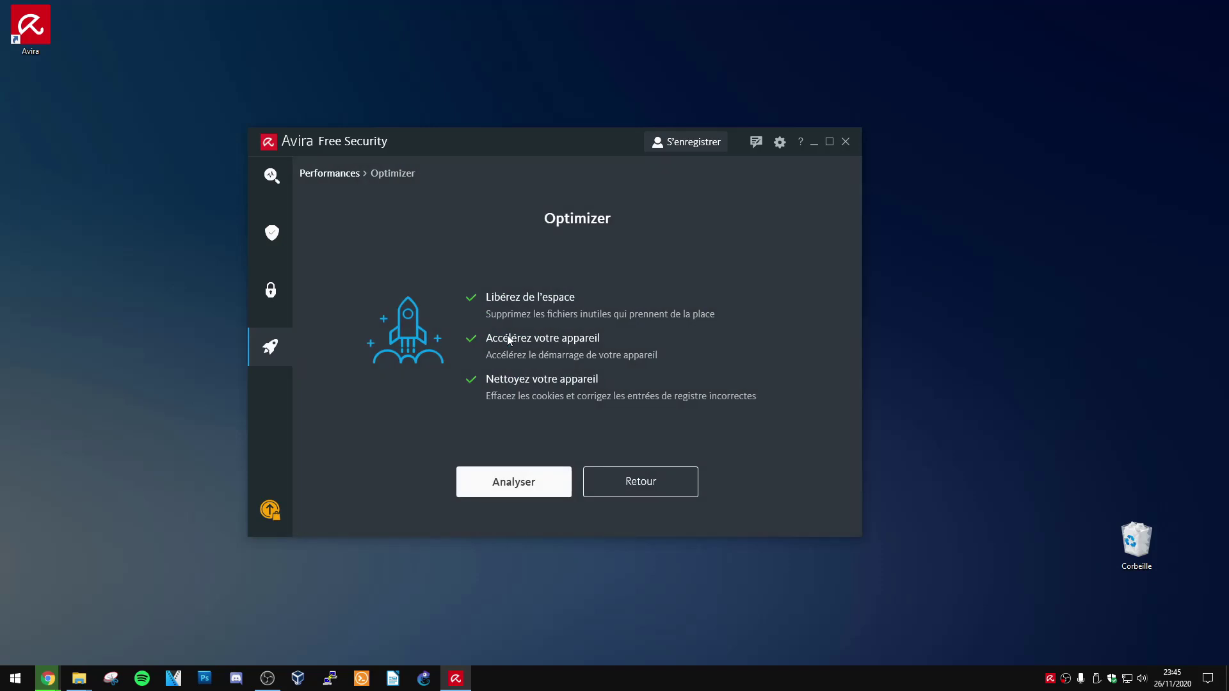
# Step: Return to the Performances tools and start a Mise à jour des pilotes analysis for outdated drivers
pyautogui.click(624, 481)
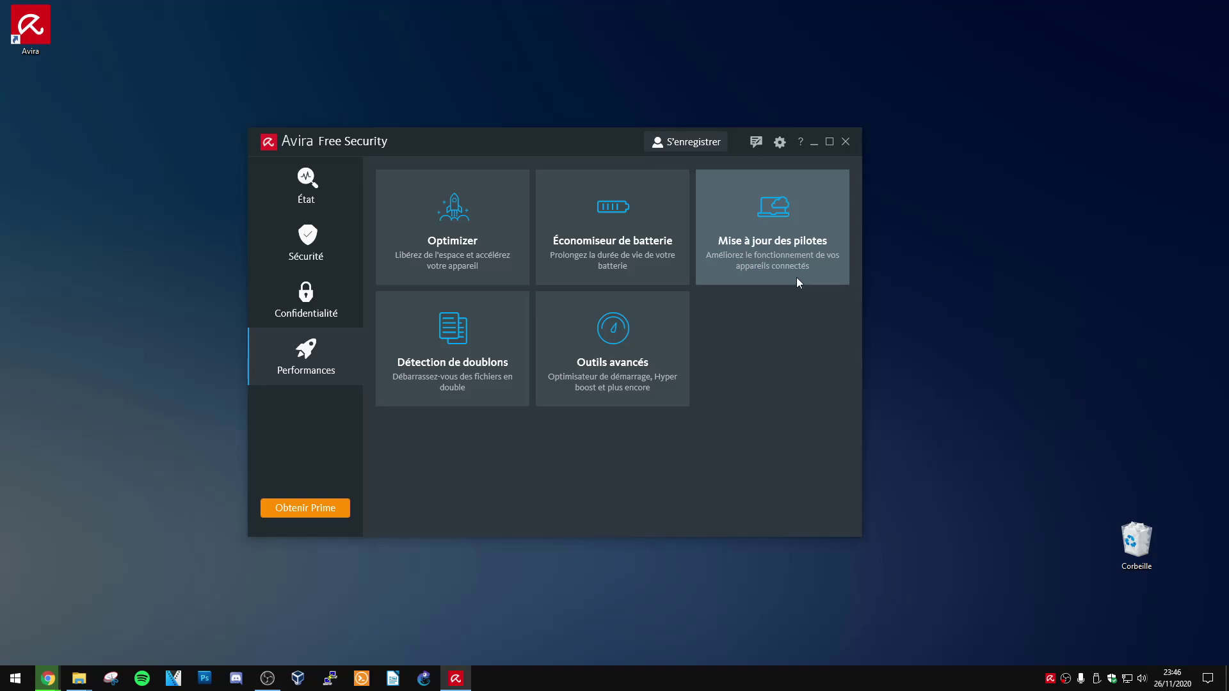
pyautogui.click(776, 256)
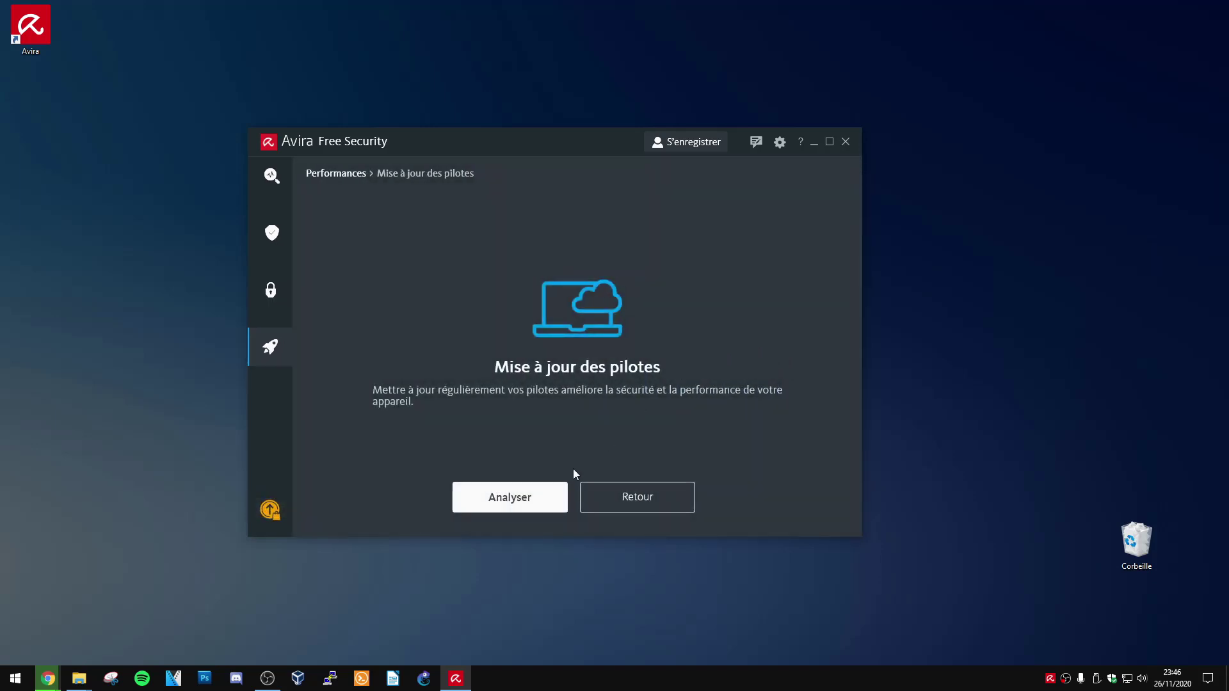
pyautogui.click(544, 497)
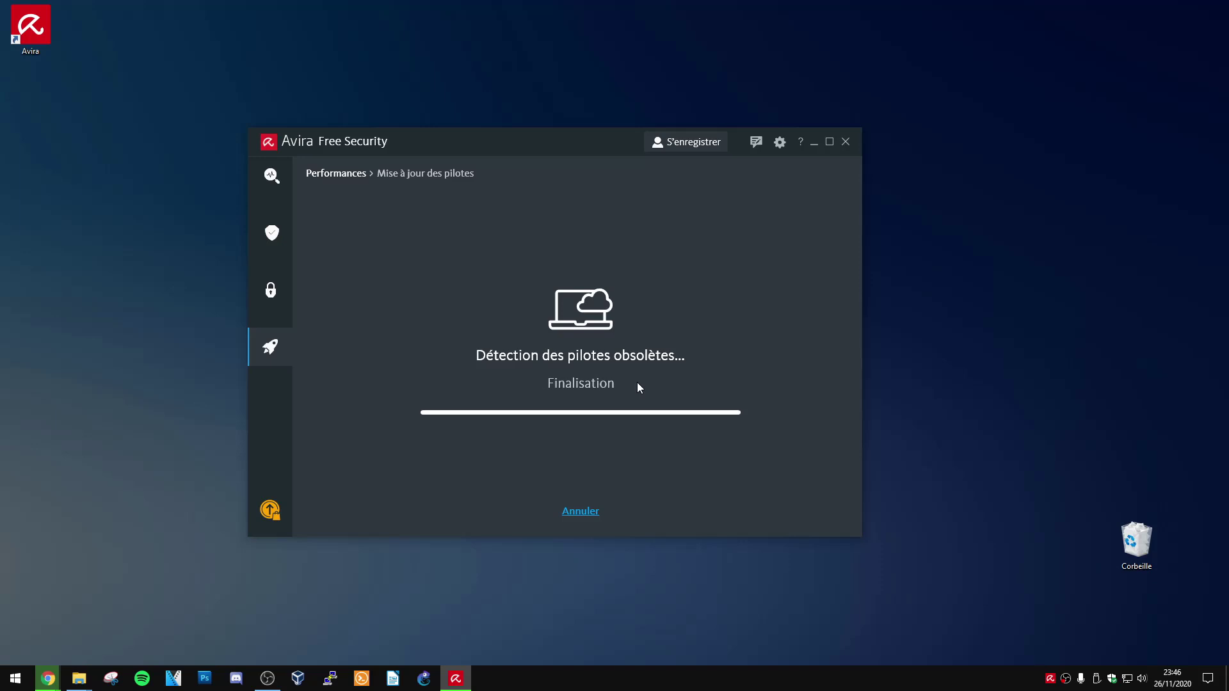
# Step: Reopen the Windows Task Manager to check Avira Security's memory usage during the driver analysis, and close it
pyautogui.rightClick(561, 677)
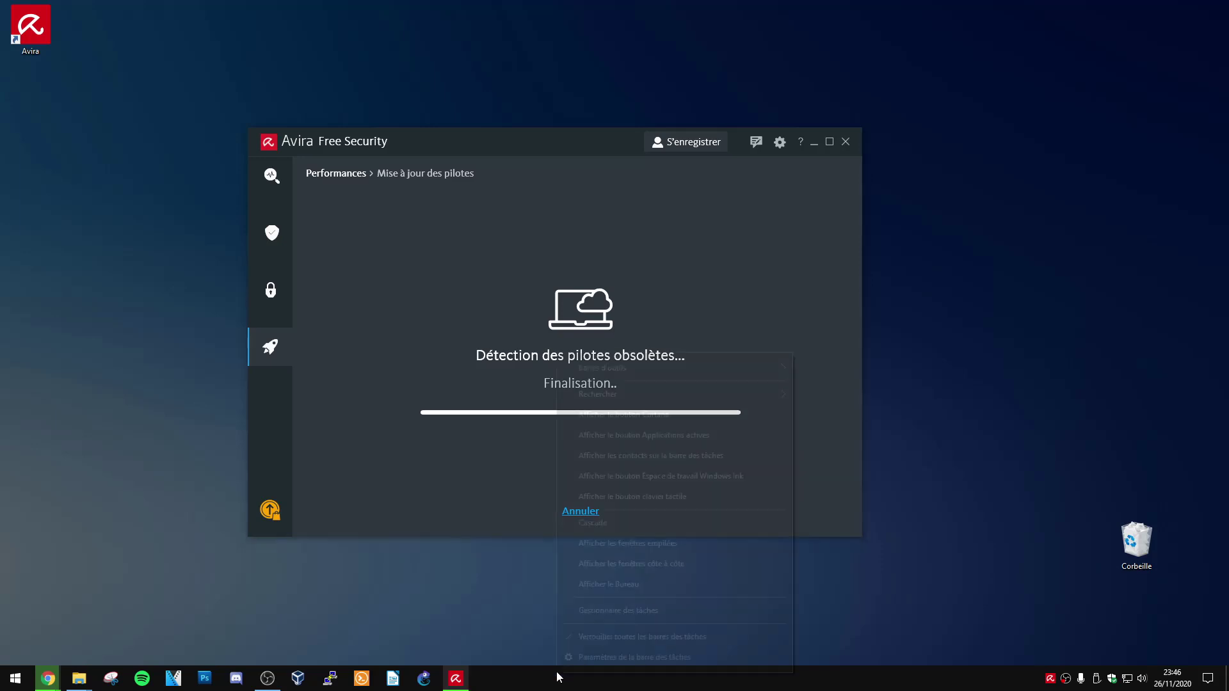
pyautogui.click(615, 612)
pyautogui.click(523, 216)
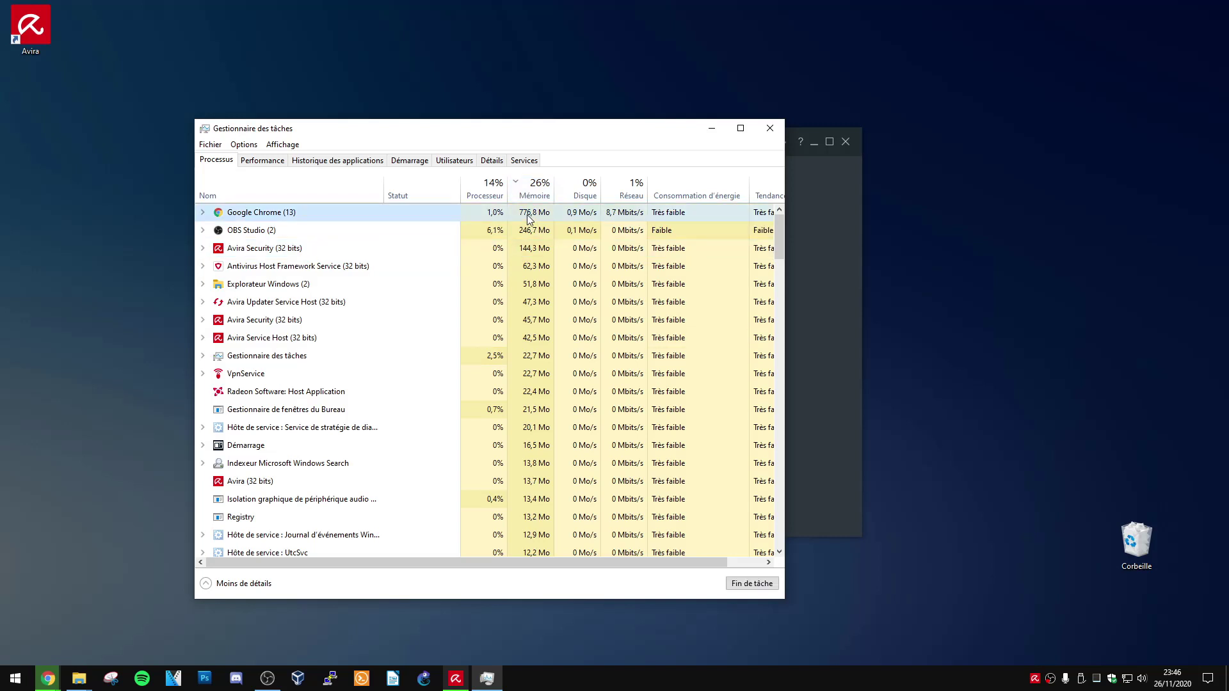
pyautogui.click(779, 131)
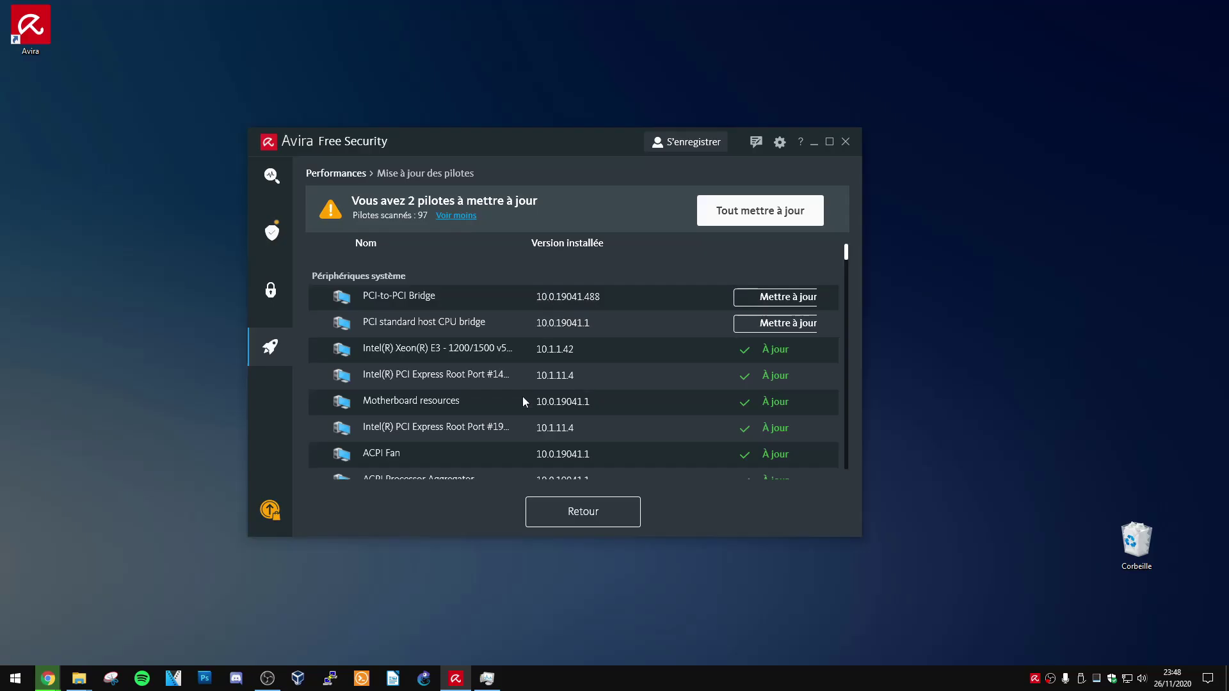
# Step: Examine the full list of scanned drivers, with their installed versions and update status
pyautogui.scroll(-5, 517, 384)
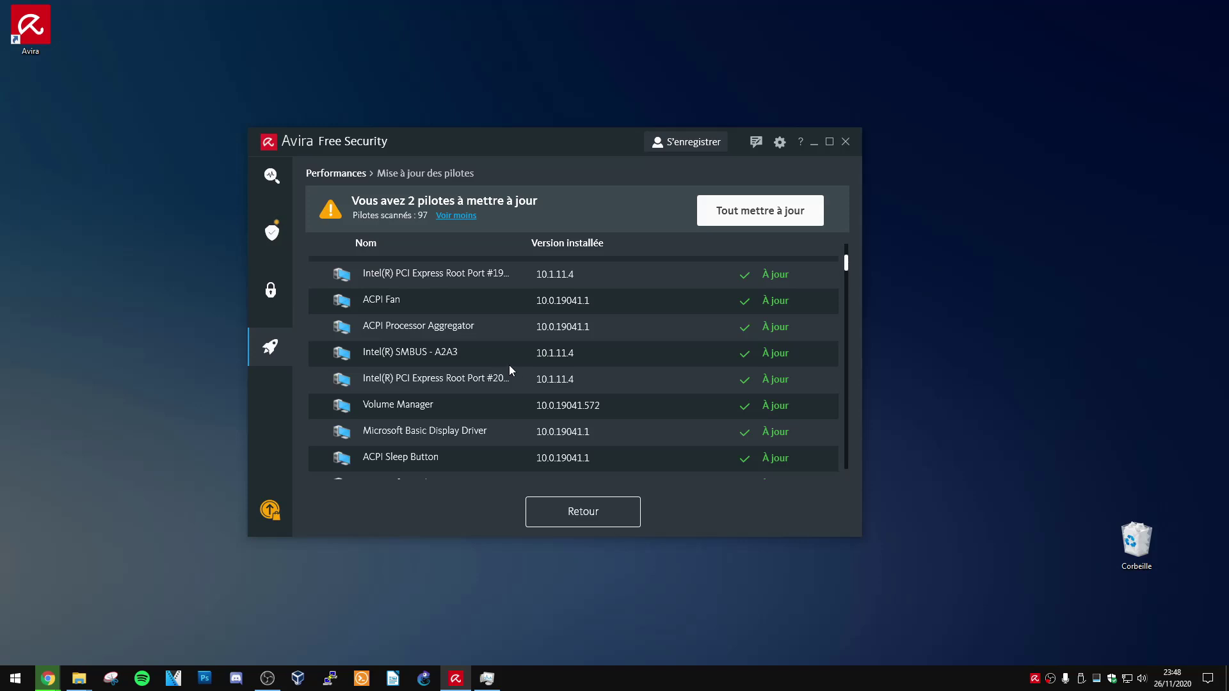
pyautogui.scroll(-8, 508, 363)
pyautogui.scroll(-10, 509, 367)
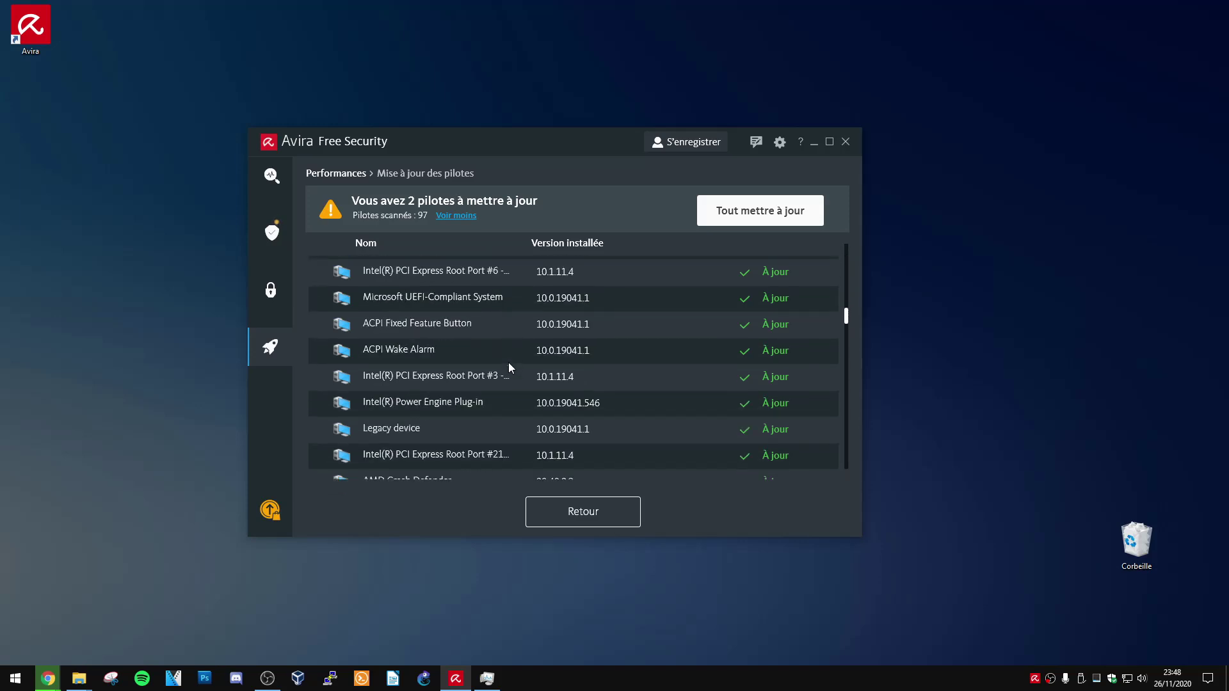
pyautogui.scroll(8, 845, 345)
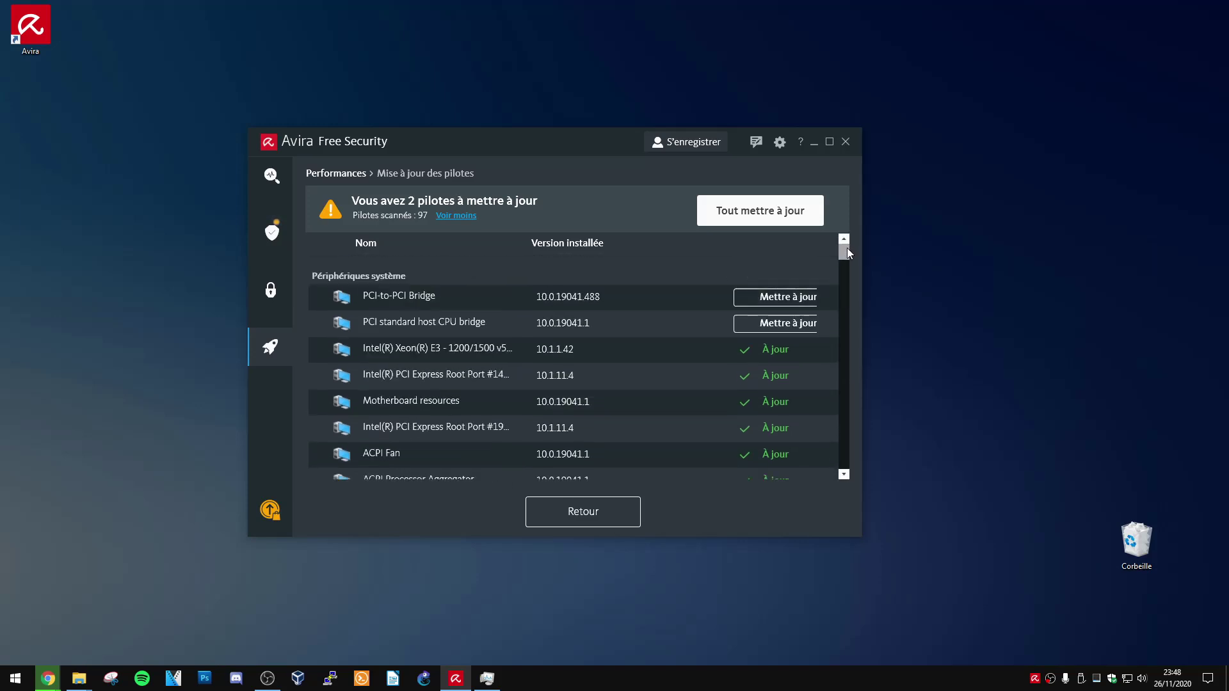
pyautogui.scroll(-15, 838, 474)
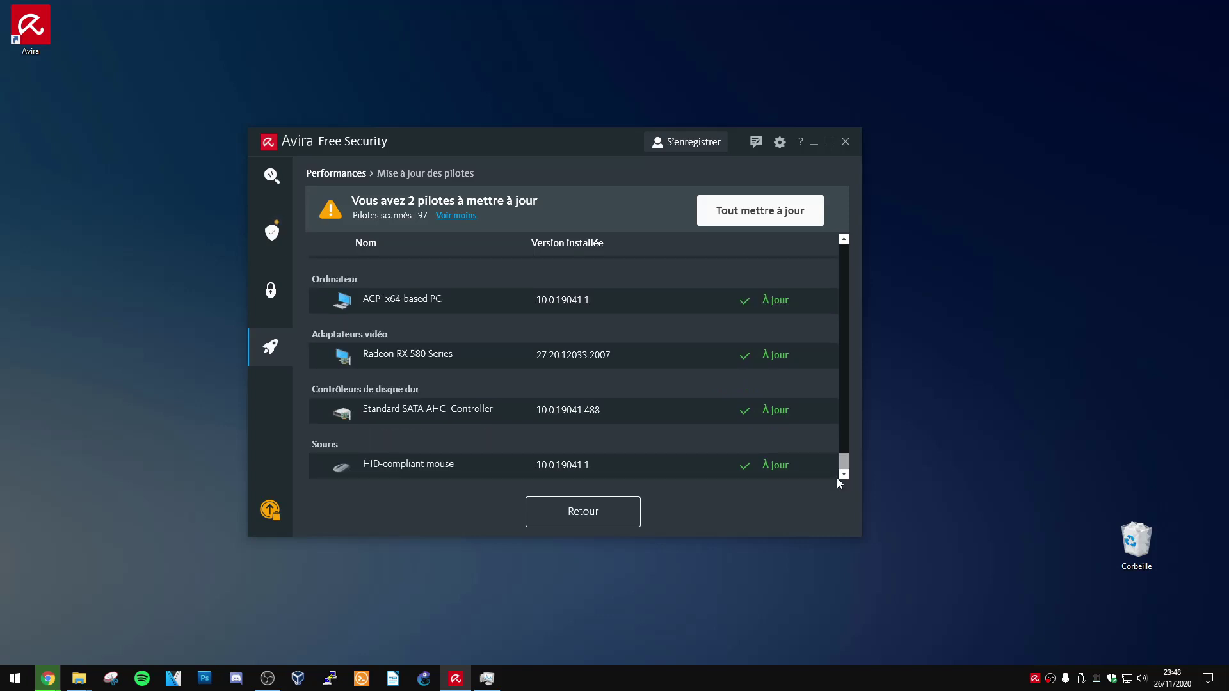
pyautogui.scroll(15, 836, 478)
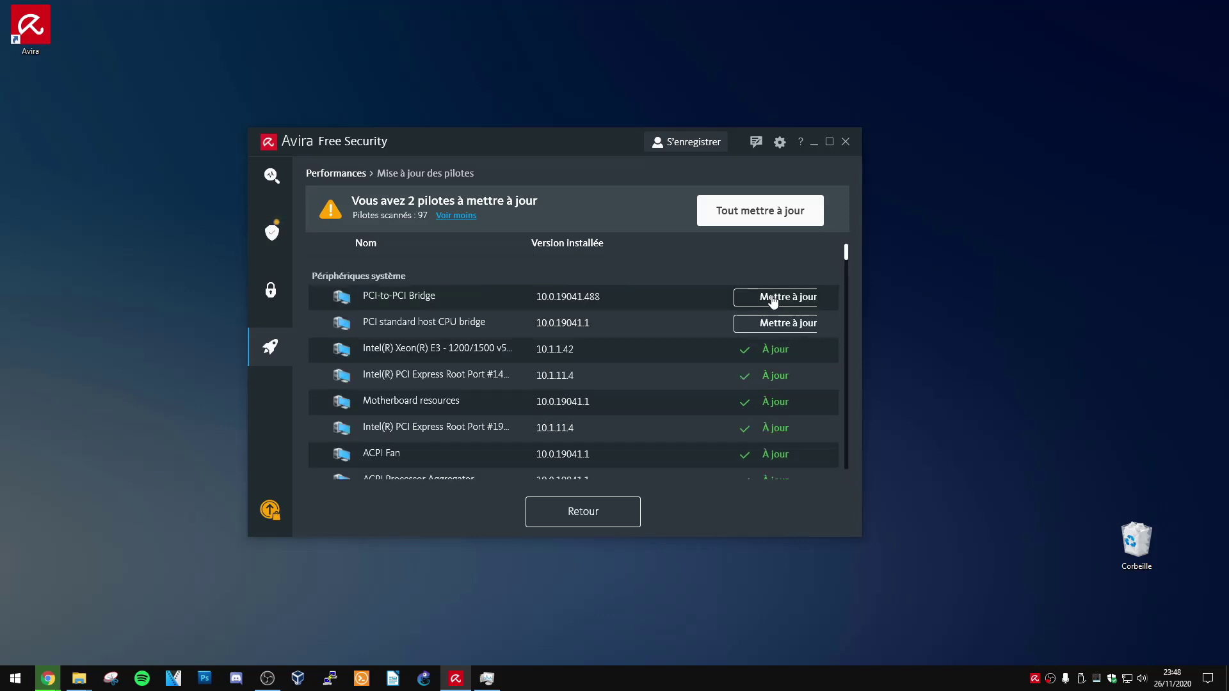
# Step: Start updating the PCI-to-PCI Bridge driver, try to update the PCI standard host CPU bridge too, and decline Prime activation
pyautogui.click(773, 298)
pyautogui.click(776, 326)
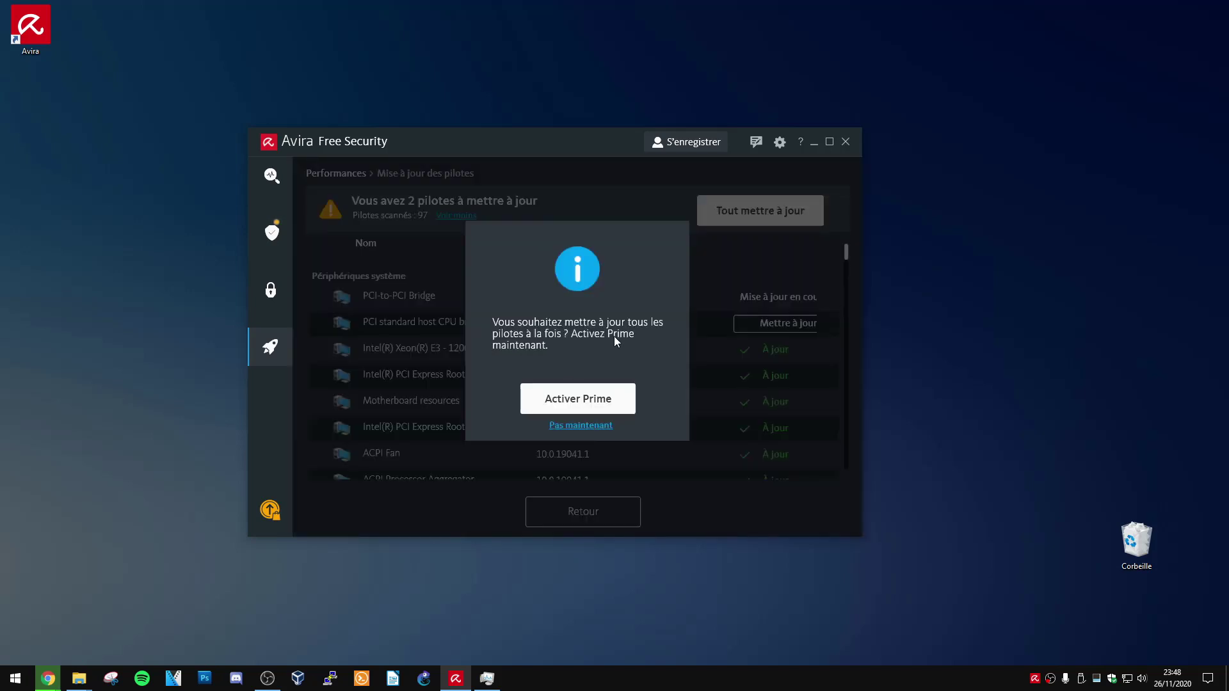
pyautogui.click(600, 425)
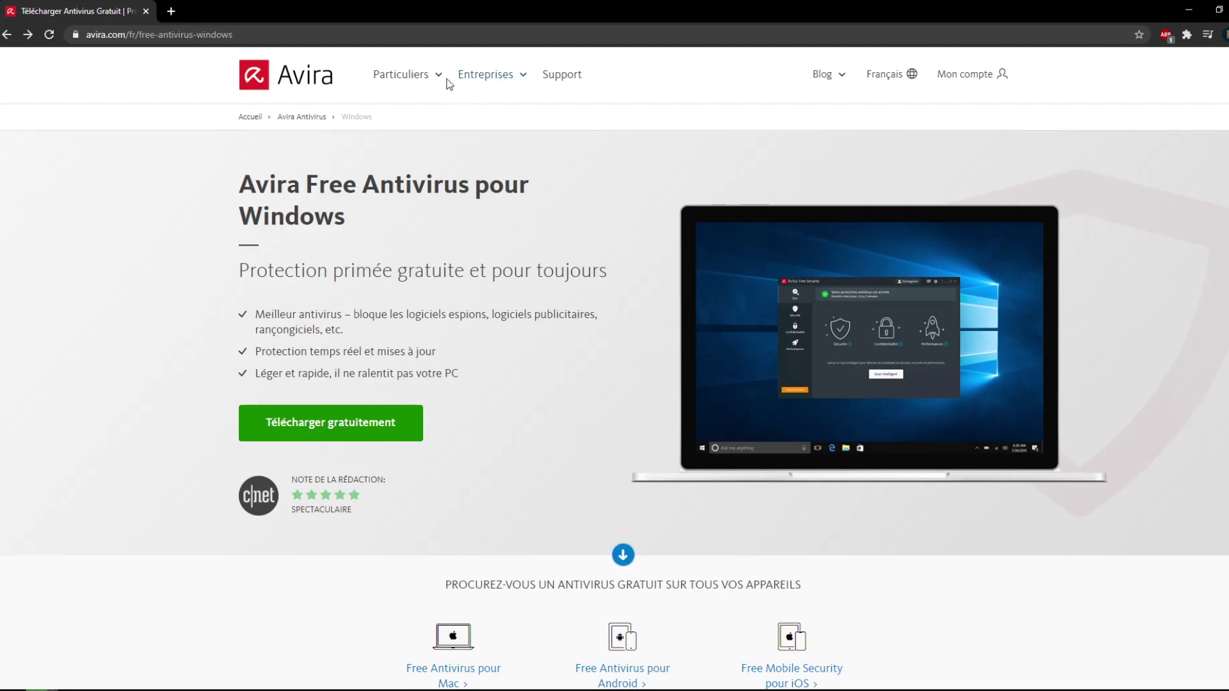
# Step: Review the Avira Free Antivirus pour Windows page in the browser, highlighting the free-protection tagline and the spyware, adware and ransomware blocking claim
pyautogui.moveTo(441, 79)
pyautogui.moveTo(524, 82)
pyautogui.moveTo(614, 272); pyautogui.dragTo(239, 272)
pyautogui.click(179, 296)
pyautogui.tripleClick(368, 332)
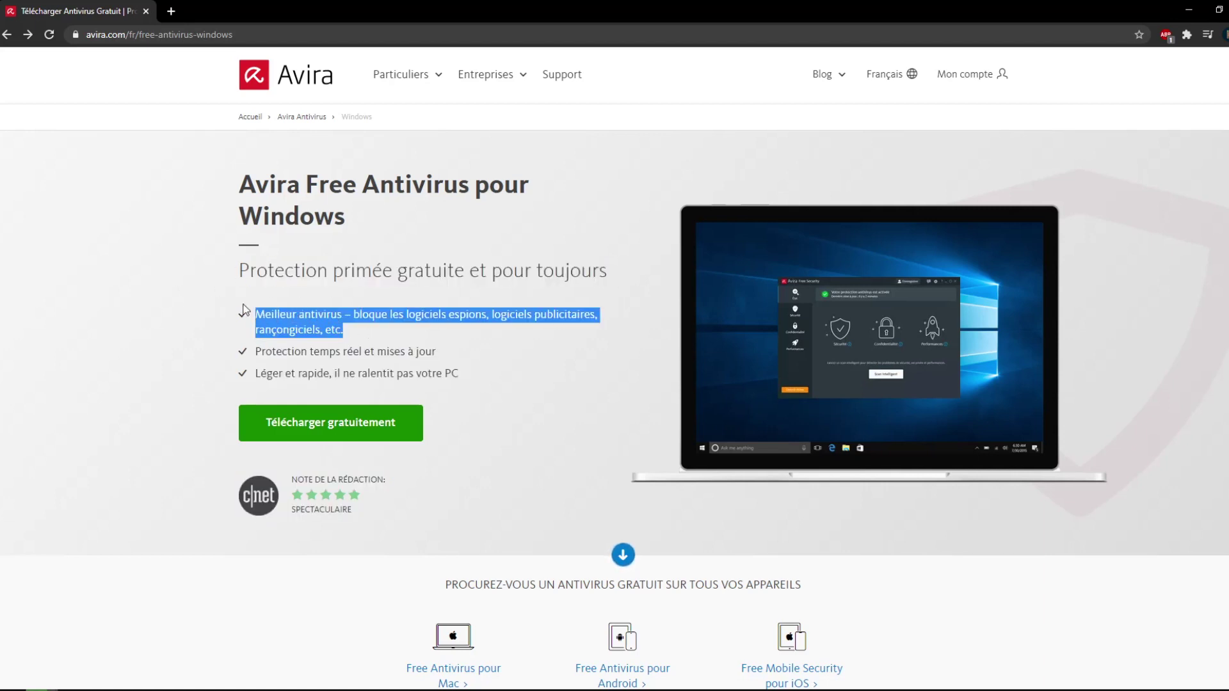
pyautogui.click(378, 332)
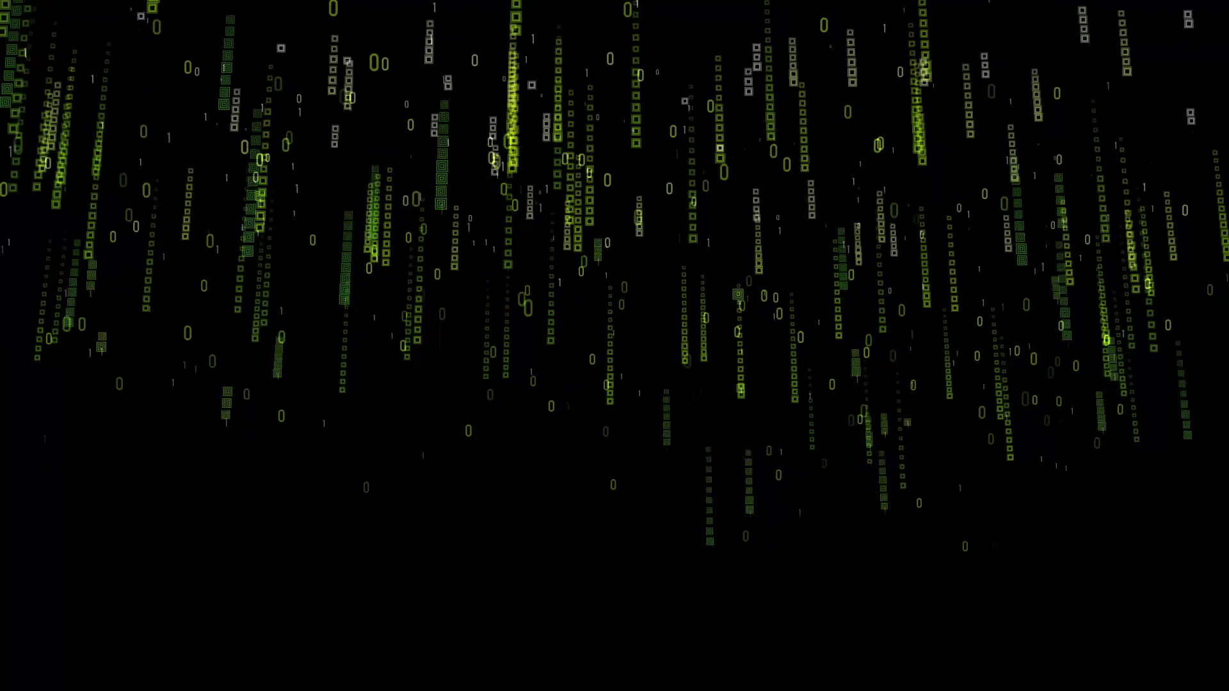